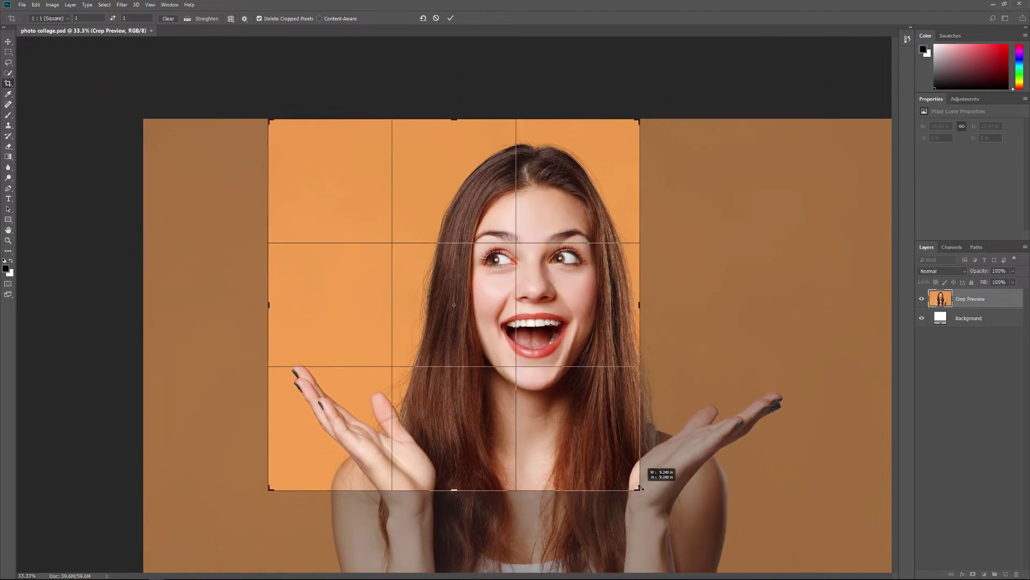
# Crop the photo to a 1:1 square centred on the woman's face, framing her head and hands
pyautogui.moveTo(461, 370); pyautogui.dragTo(374, 354)
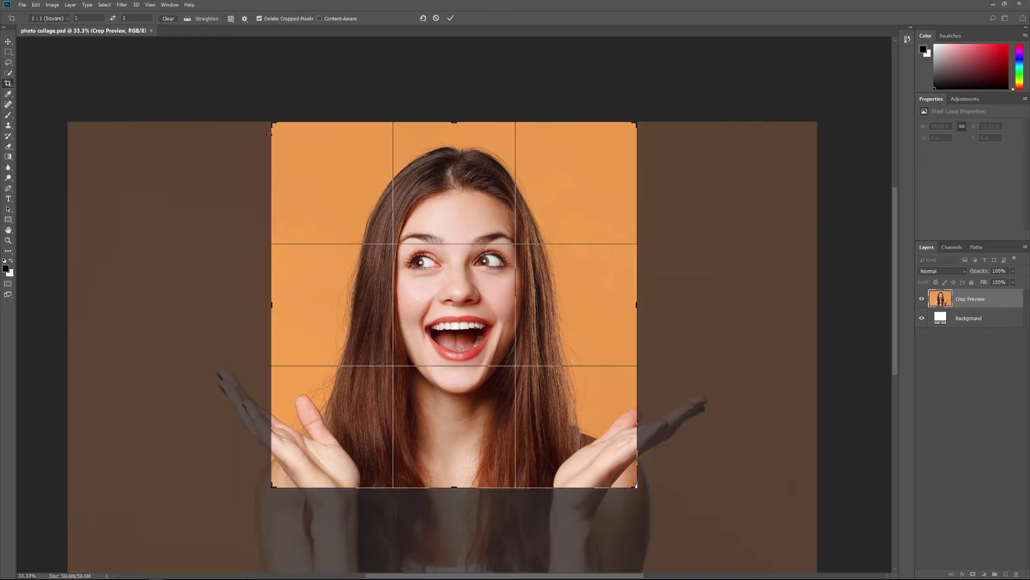
pyautogui.moveTo(269, 134); pyautogui.dragTo(275, 141)
pyautogui.click(625, 484)
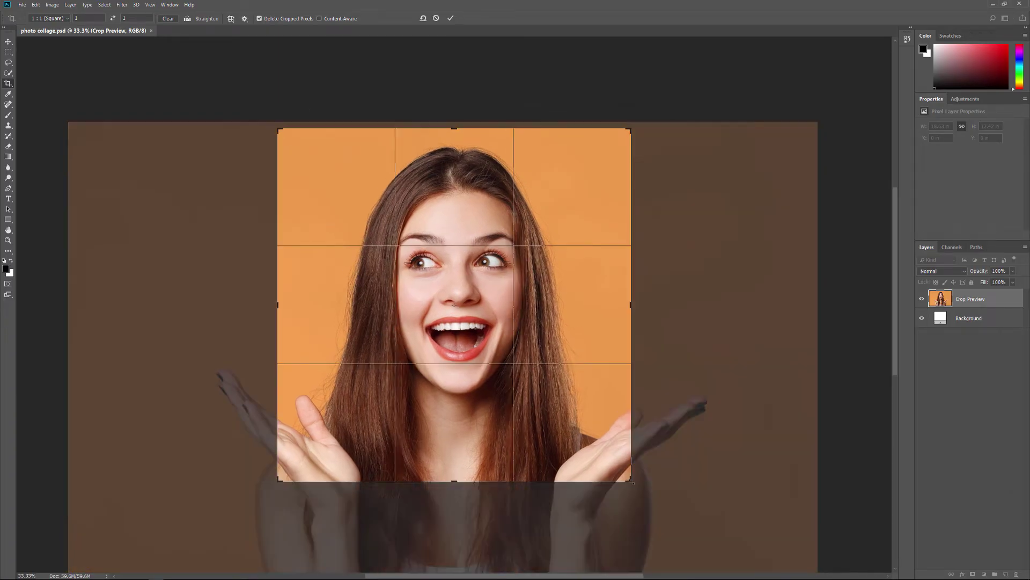
pyautogui.moveTo(486, 349); pyautogui.dragTo(486, 349)
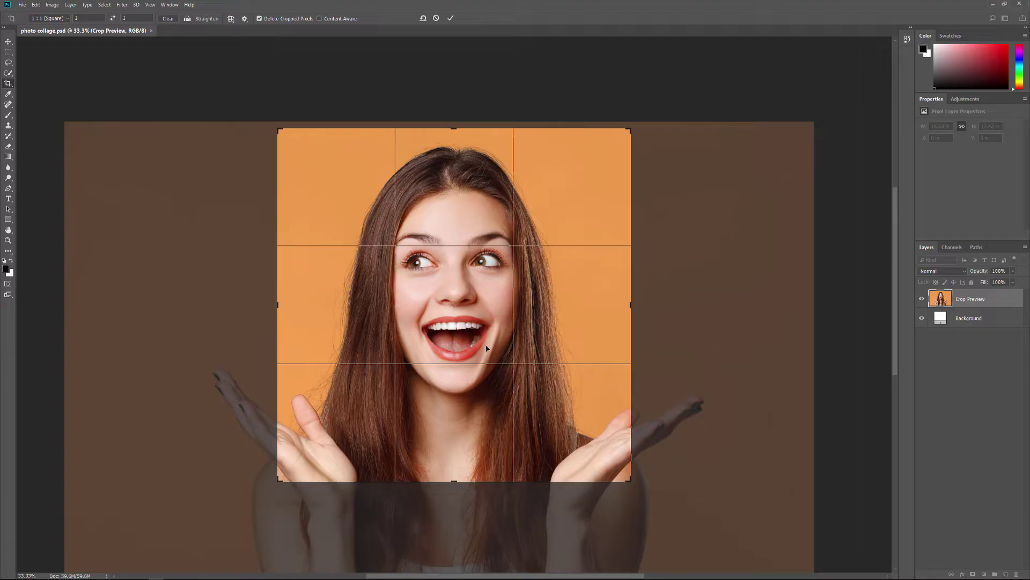
pyautogui.press('Return')
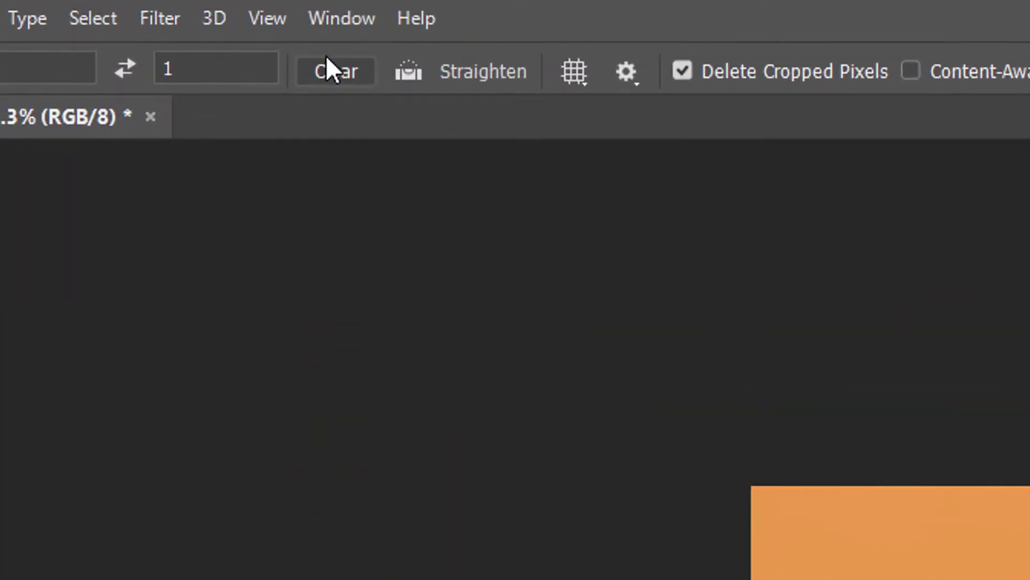
# Add a horizontal guide at 33% of the image height
pyautogui.click(288, 26)
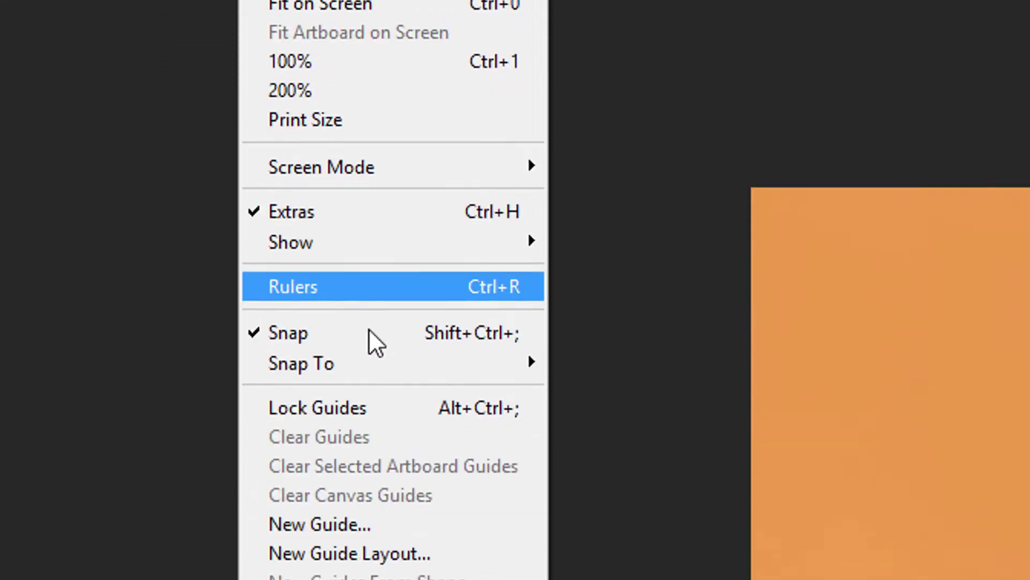
pyautogui.click(393, 523)
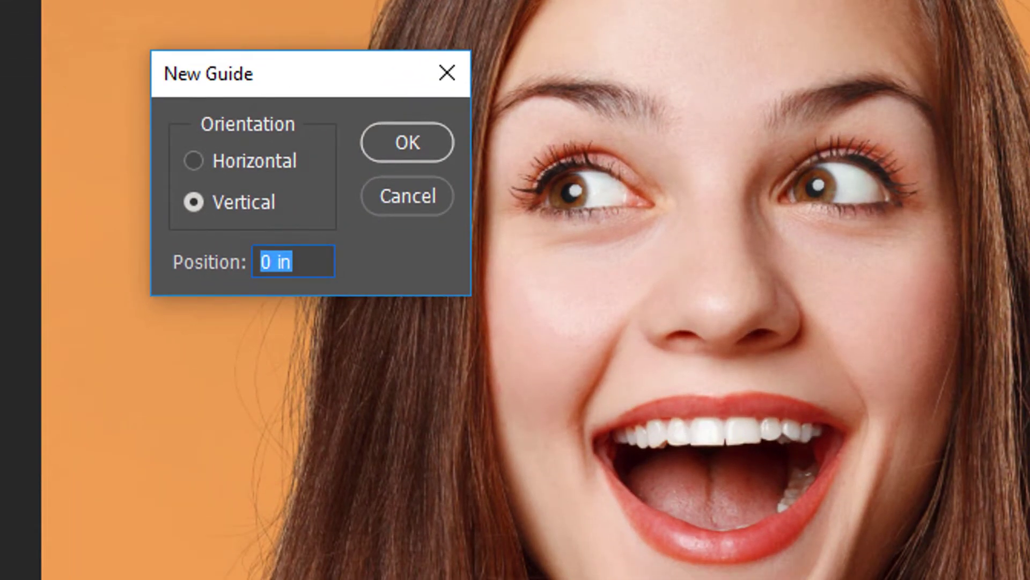
pyautogui.click(192, 162)
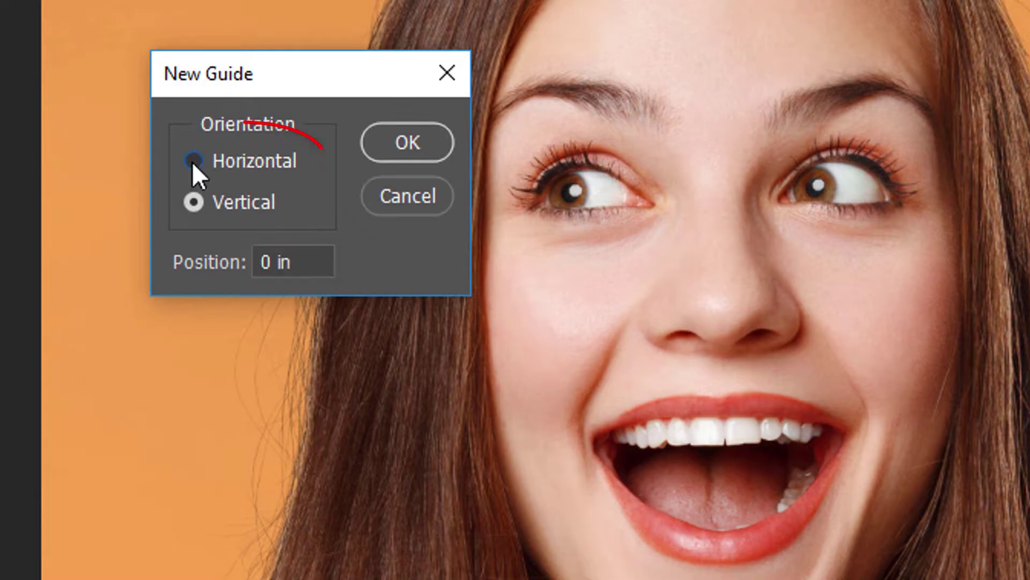
pyautogui.moveTo(302, 258); pyautogui.dragTo(251, 268)
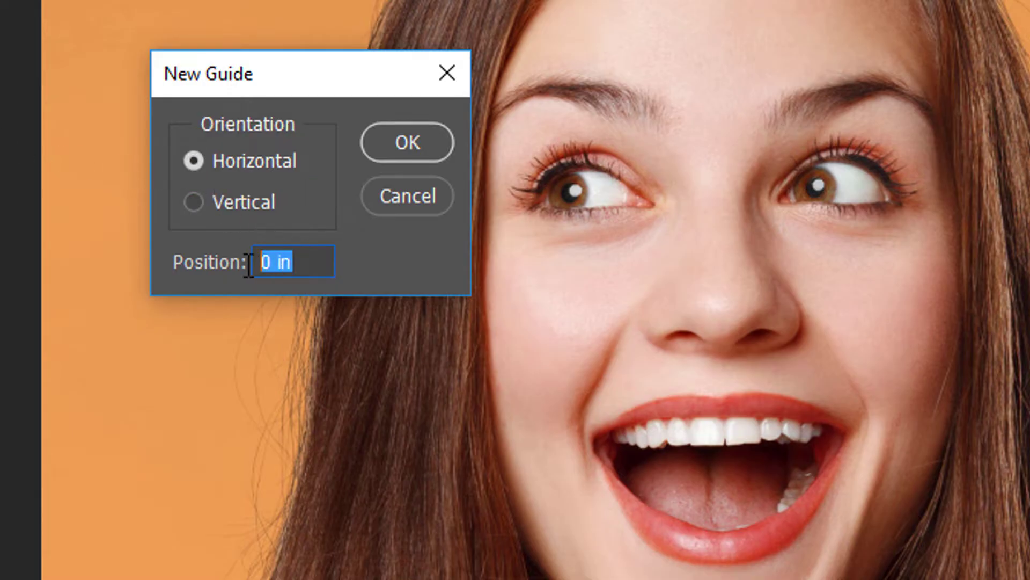
pyautogui.write('33%')
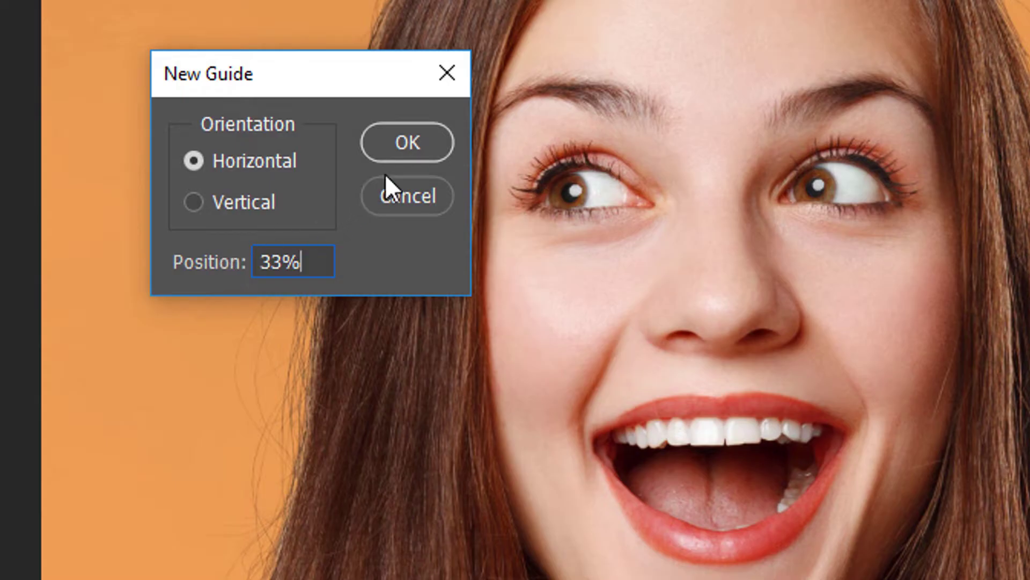
pyautogui.click(432, 145)
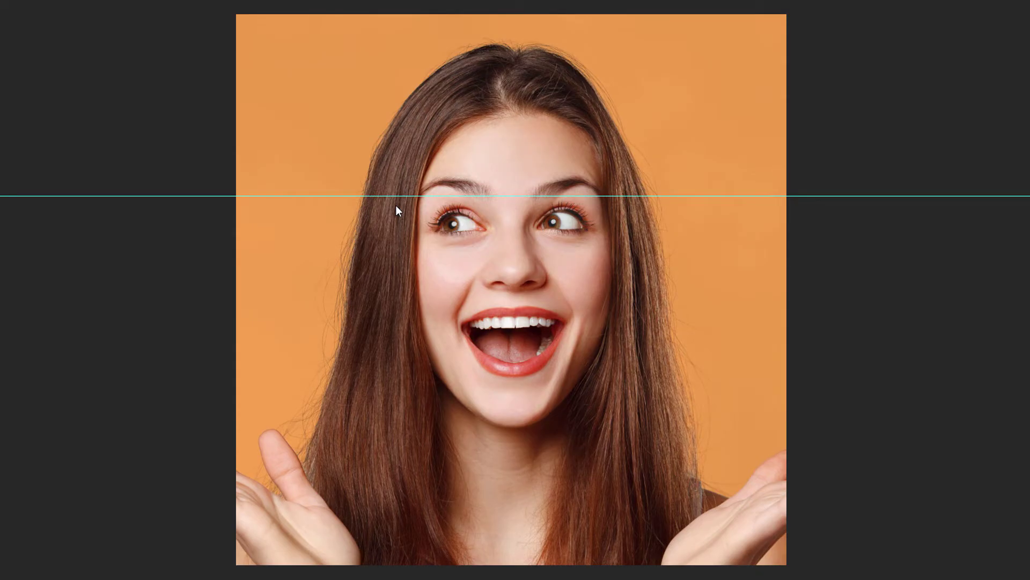
# Add a second horizontal guide positioned at 66%
pyautogui.press('c')
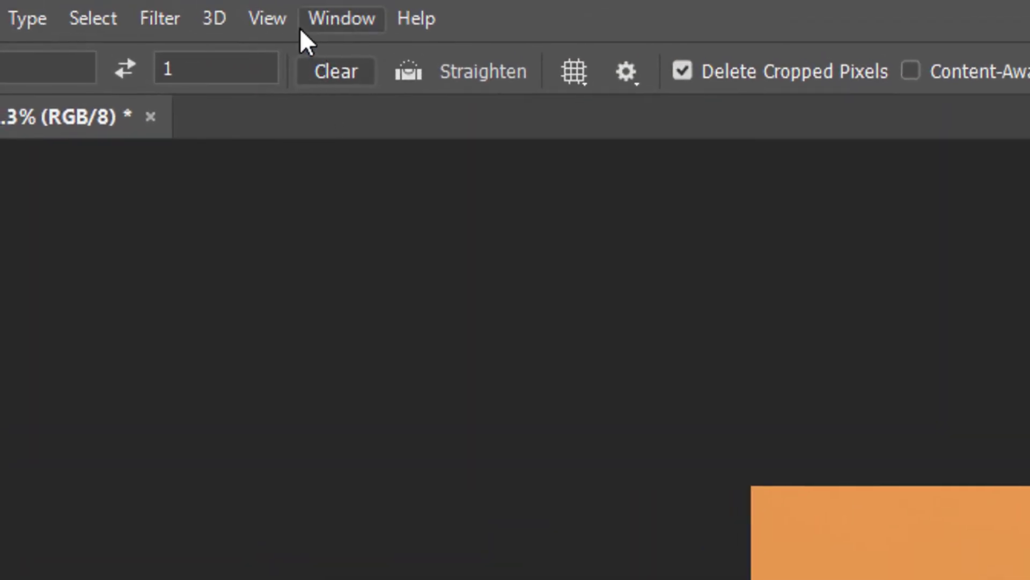
pyautogui.click(287, 19)
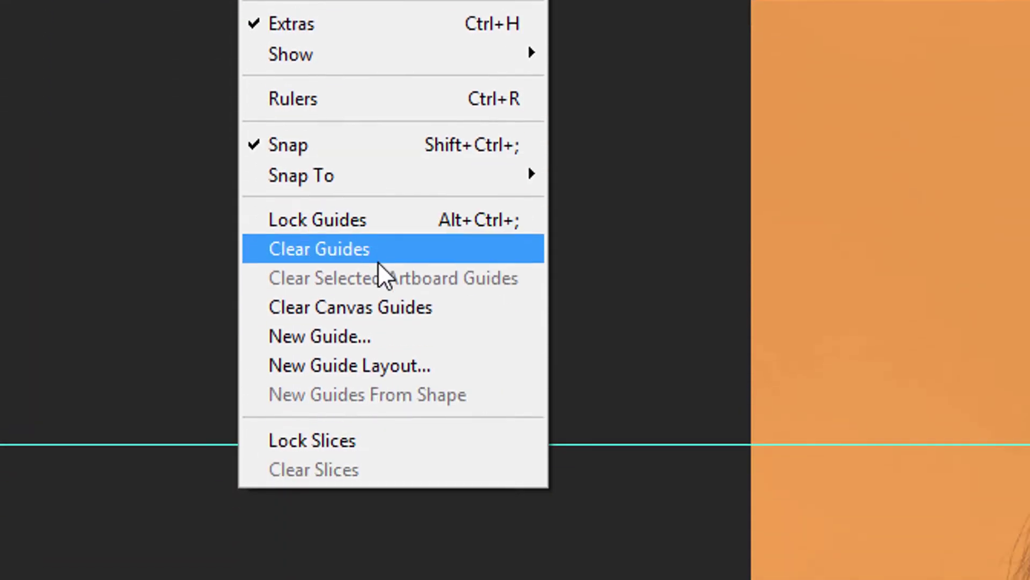
pyautogui.click(395, 341)
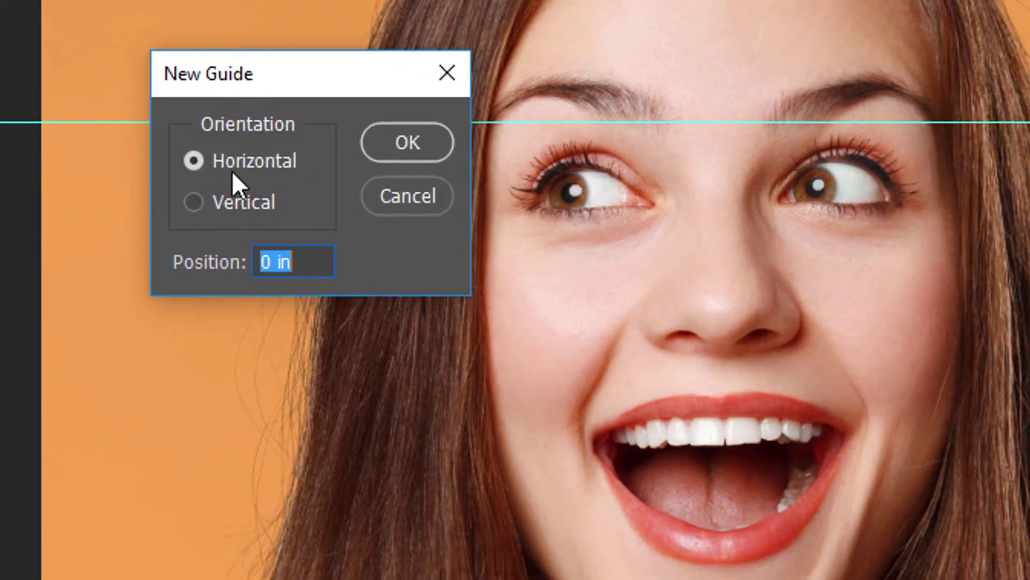
pyautogui.write('66%')
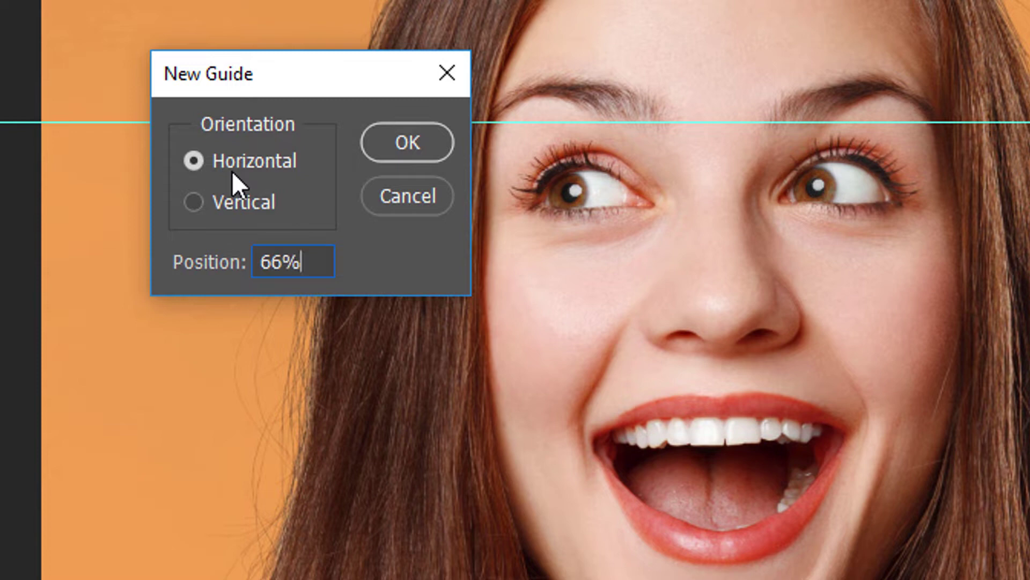
pyautogui.click(429, 141)
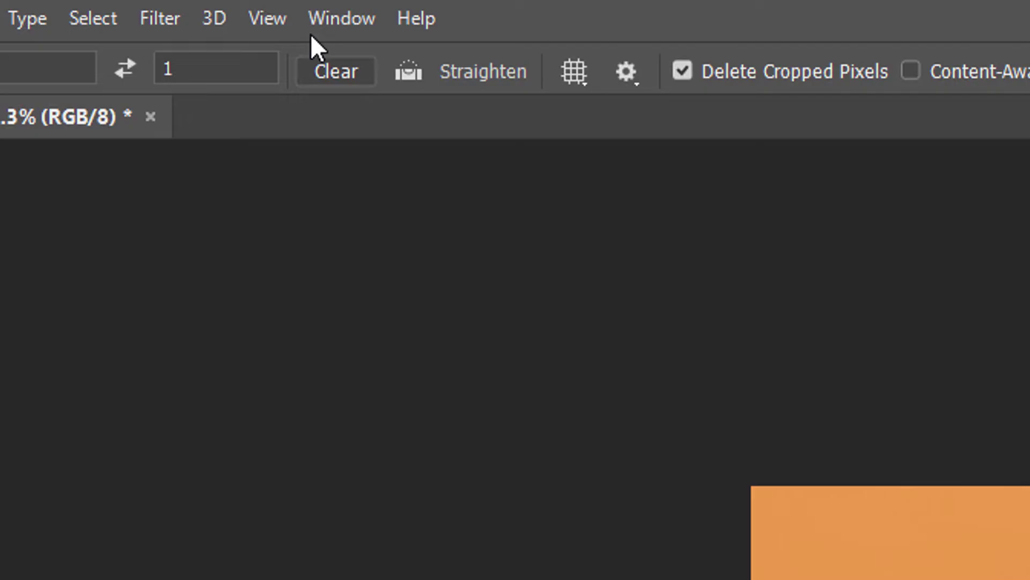
# Add a vertical guide at 33% of the image width
pyautogui.click(285, 21)
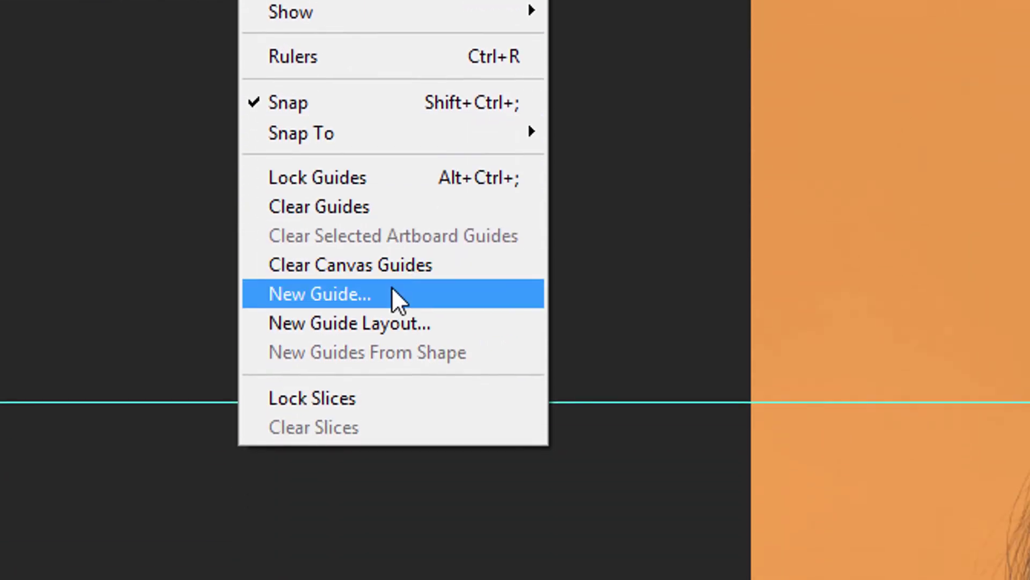
pyautogui.click(395, 295)
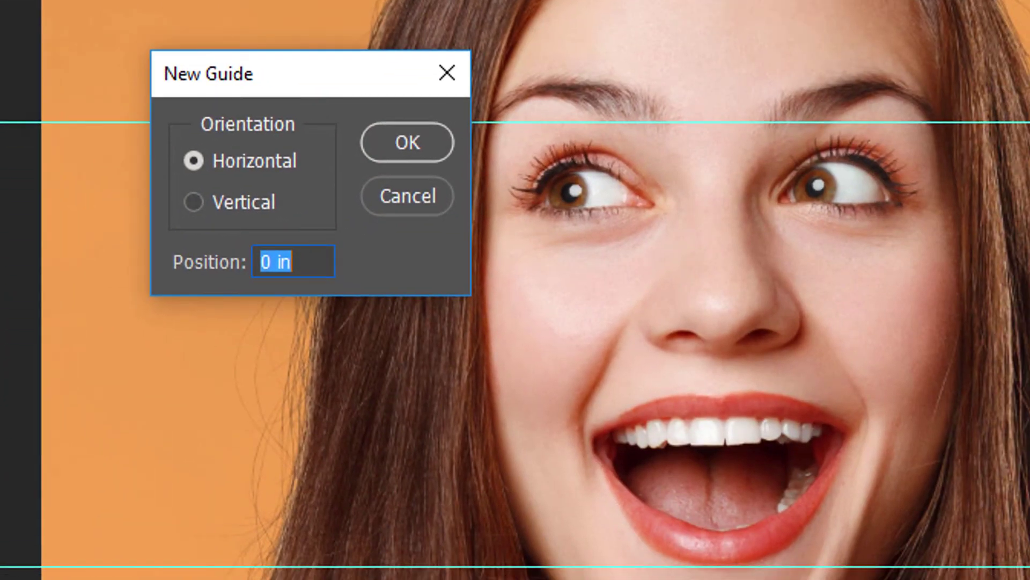
pyautogui.click(195, 201)
pyautogui.click(209, 262)
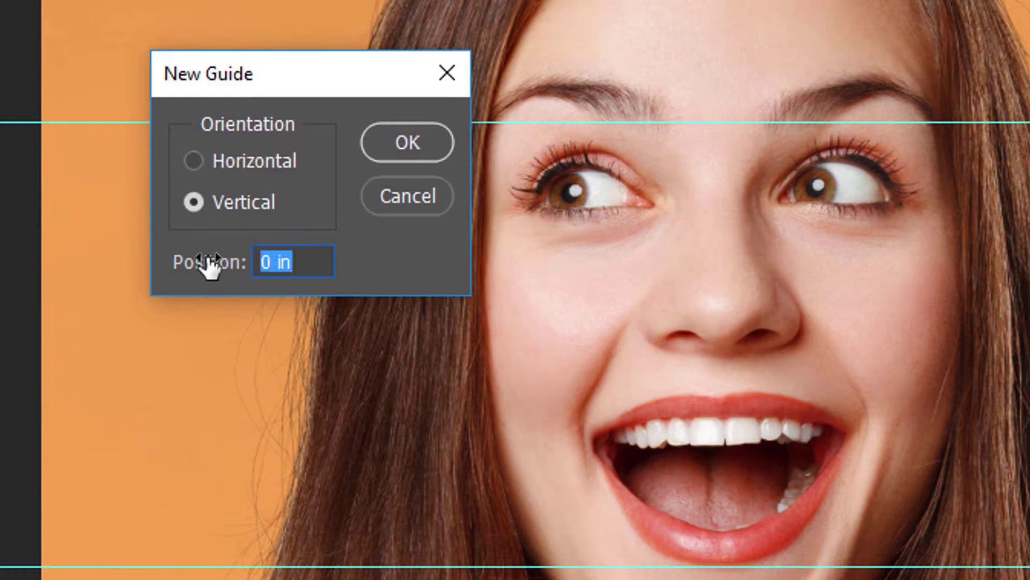
pyautogui.write('33%')
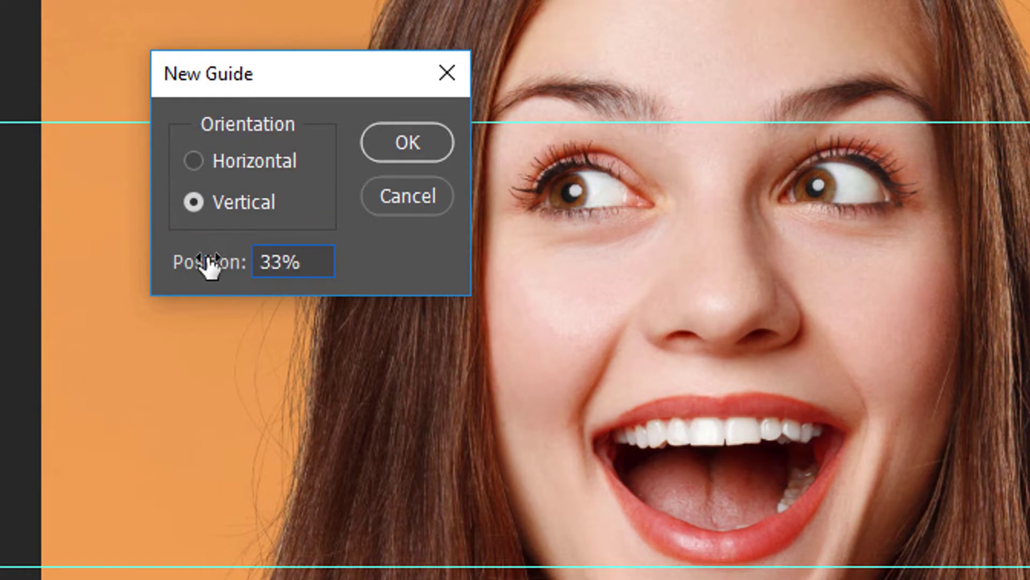
pyautogui.click(434, 143)
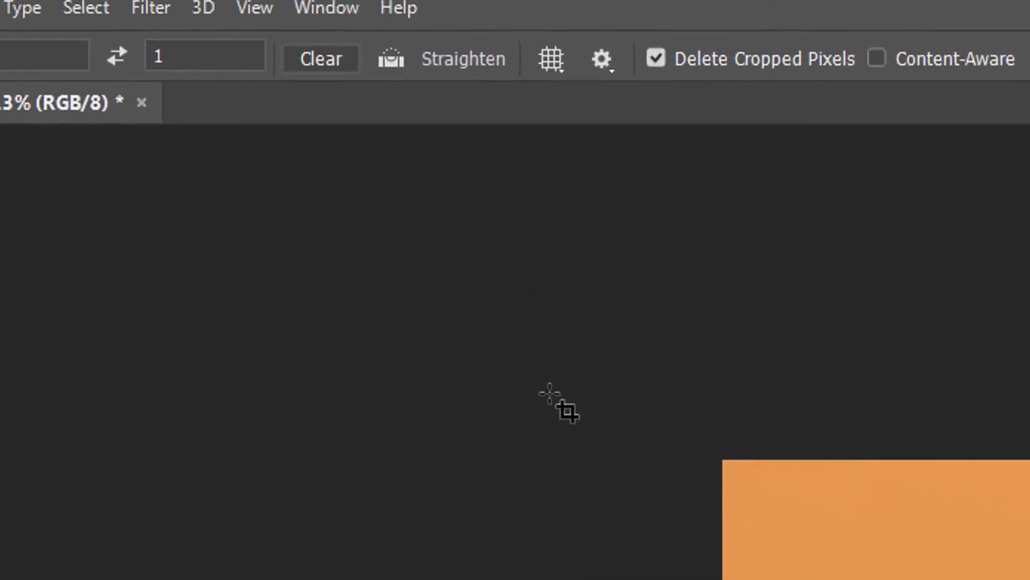
# Add a second vertical guide positioned at 66%
pyautogui.click(283, 22)
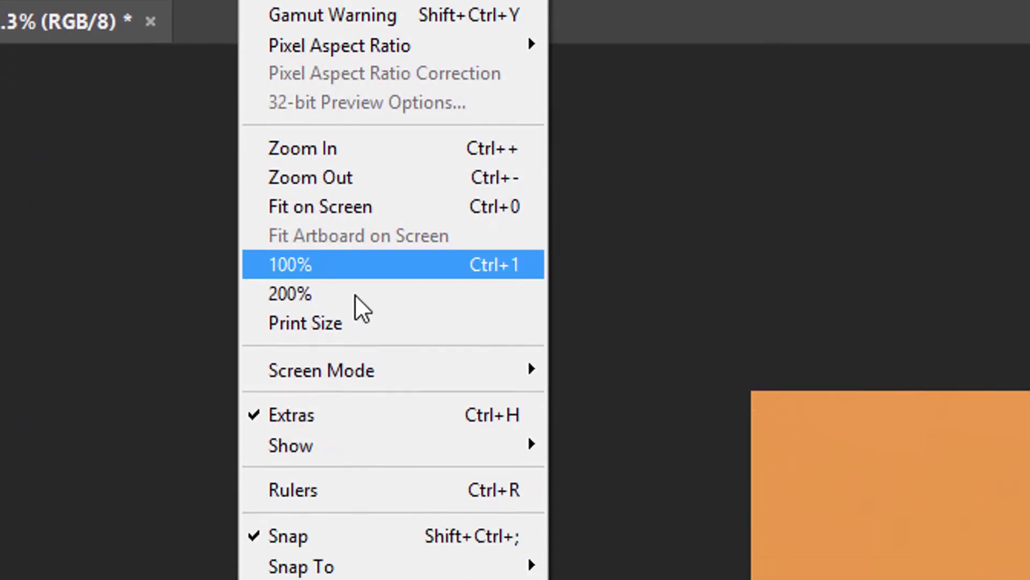
pyautogui.click(391, 292)
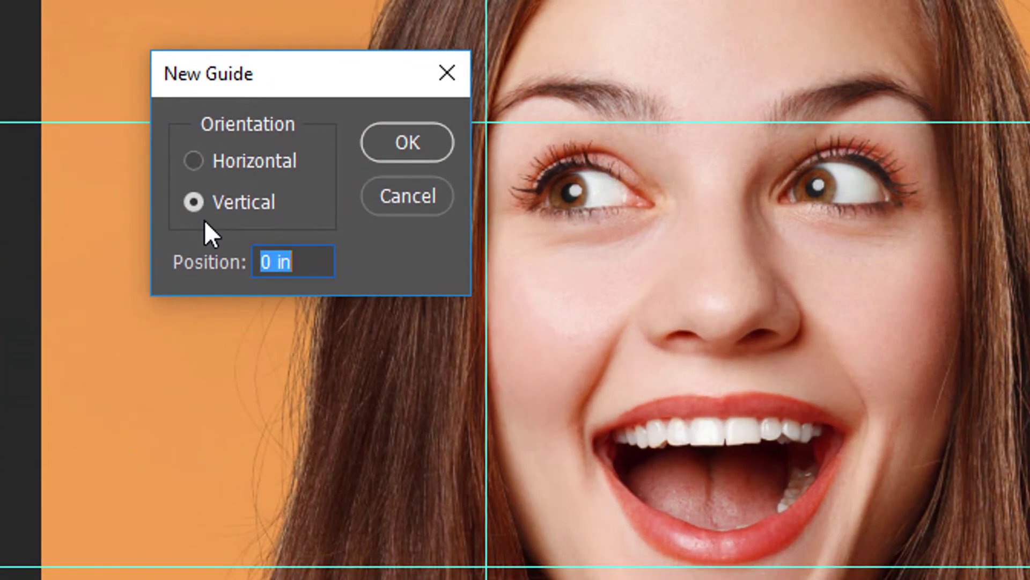
pyautogui.write('66%')
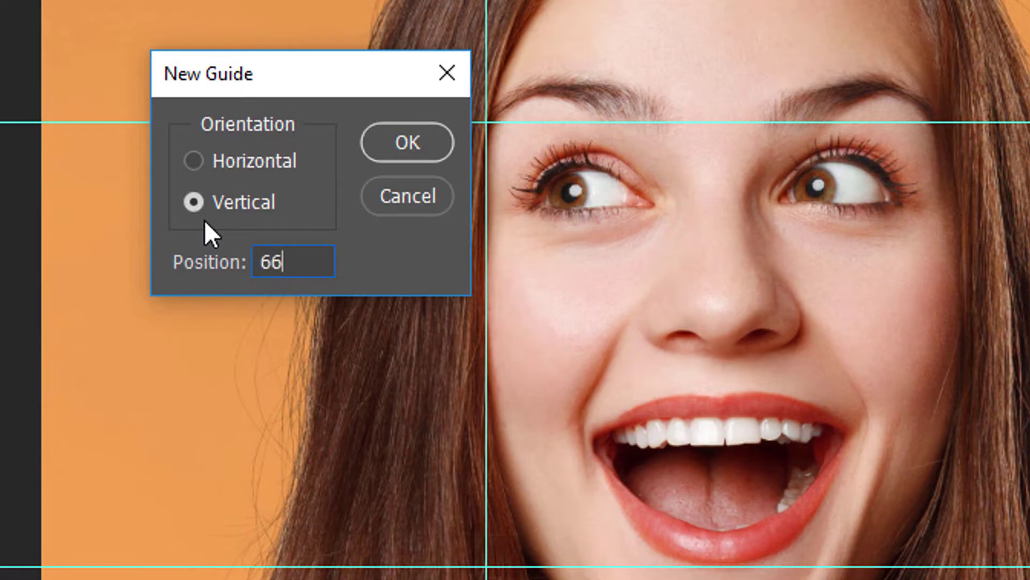
pyautogui.click(427, 151)
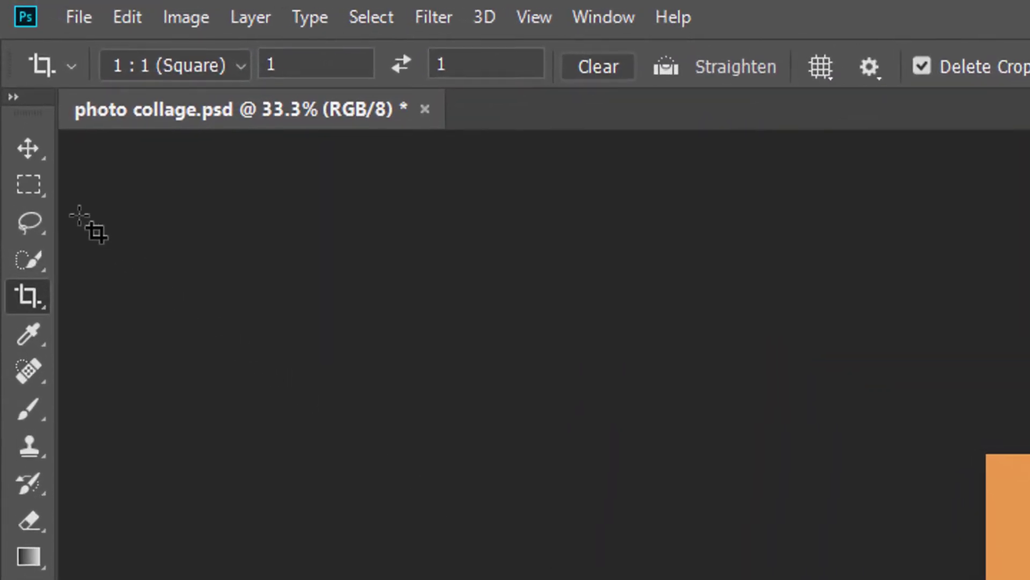
# Activate the Rectangular Marquee tool and check that snapping to guides is enabled
pyautogui.click(38, 189)
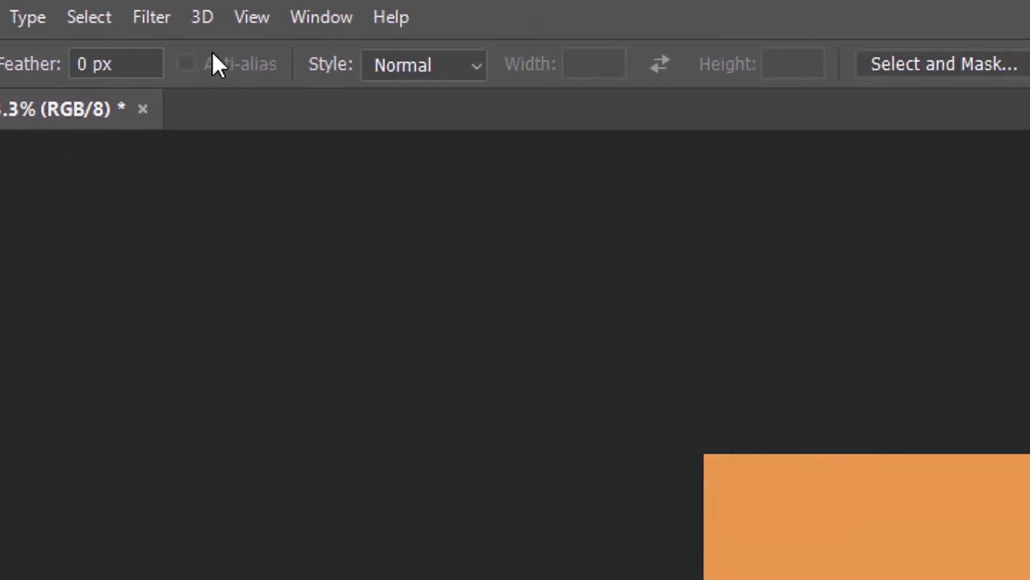
pyautogui.click(262, 26)
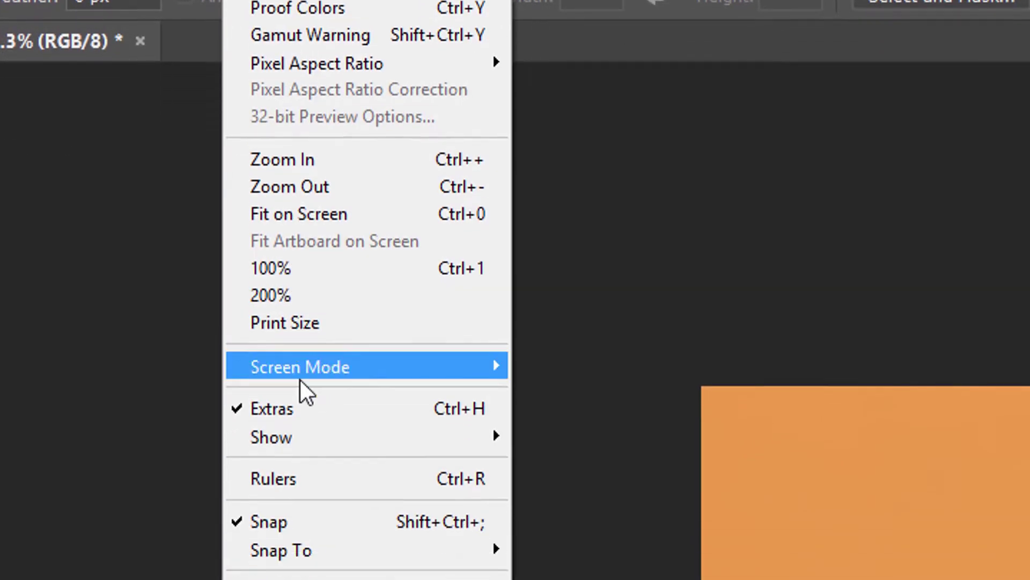
pyautogui.moveTo(357, 271)
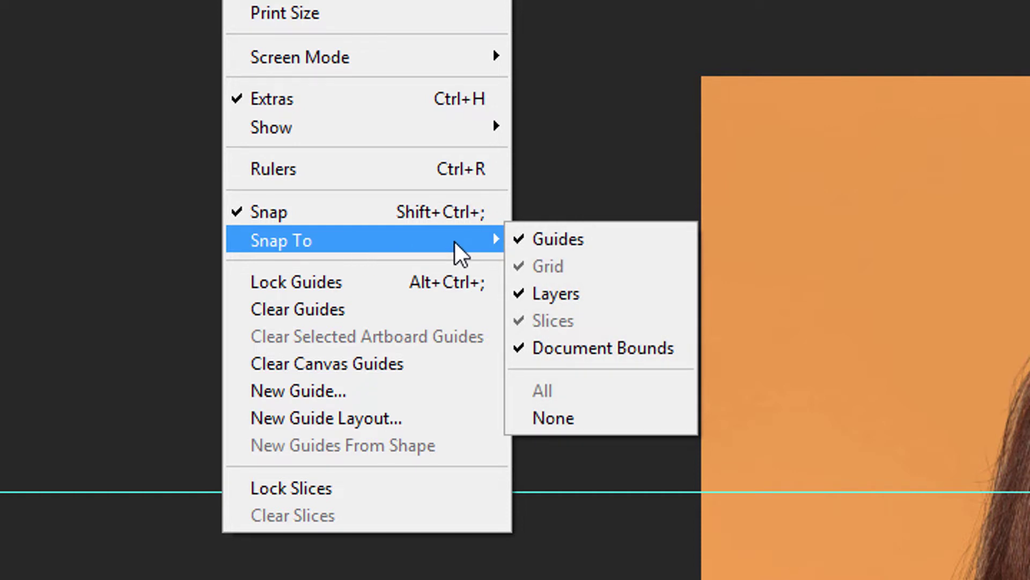
pyautogui.click(575, 164)
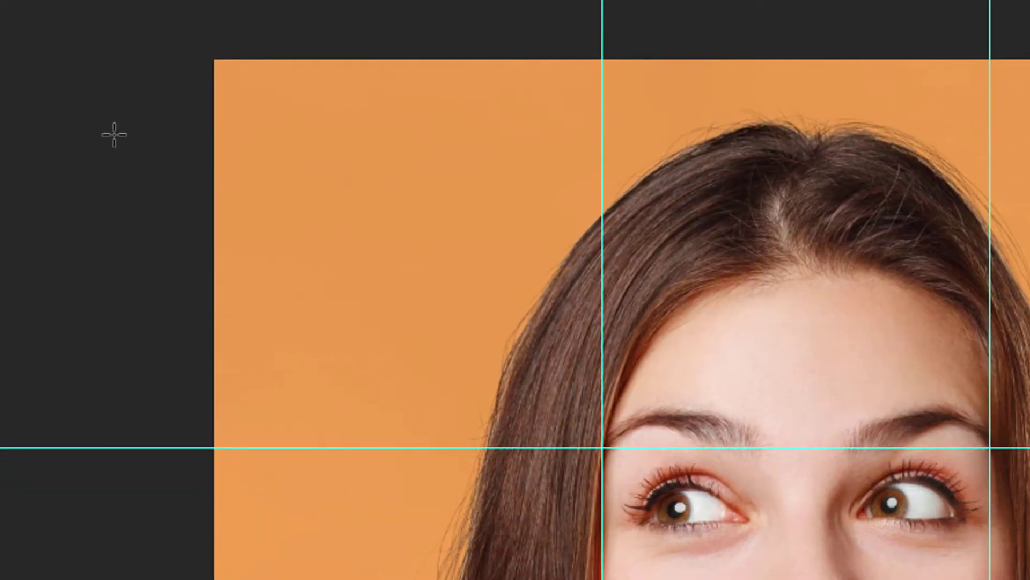
# Select the photo's upper-left grid cell, about 2.9 by 2.9 in, and copy it to a new layer with Layer Via Copy
pyautogui.moveTo(215, 60); pyautogui.dragTo(602, 447)
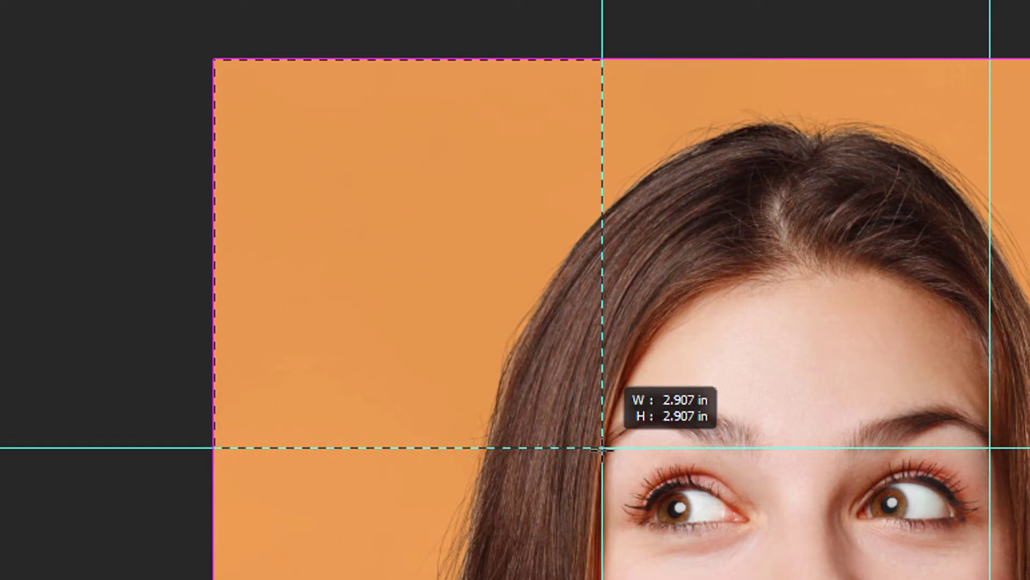
pyautogui.moveTo(602, 448); pyautogui.dragTo(602, 449)
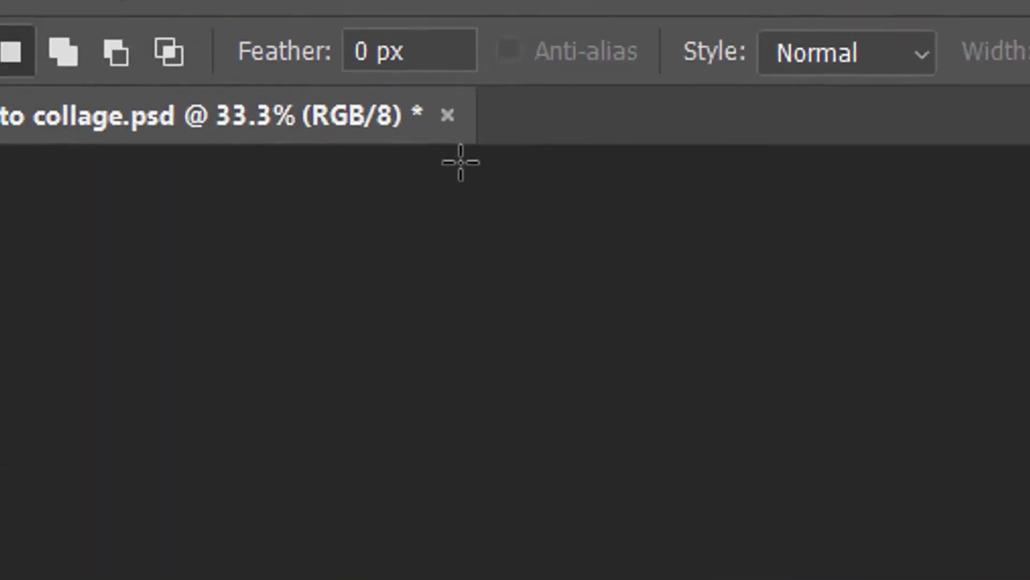
pyautogui.click(314, 33)
pyautogui.moveTo(368, 86)
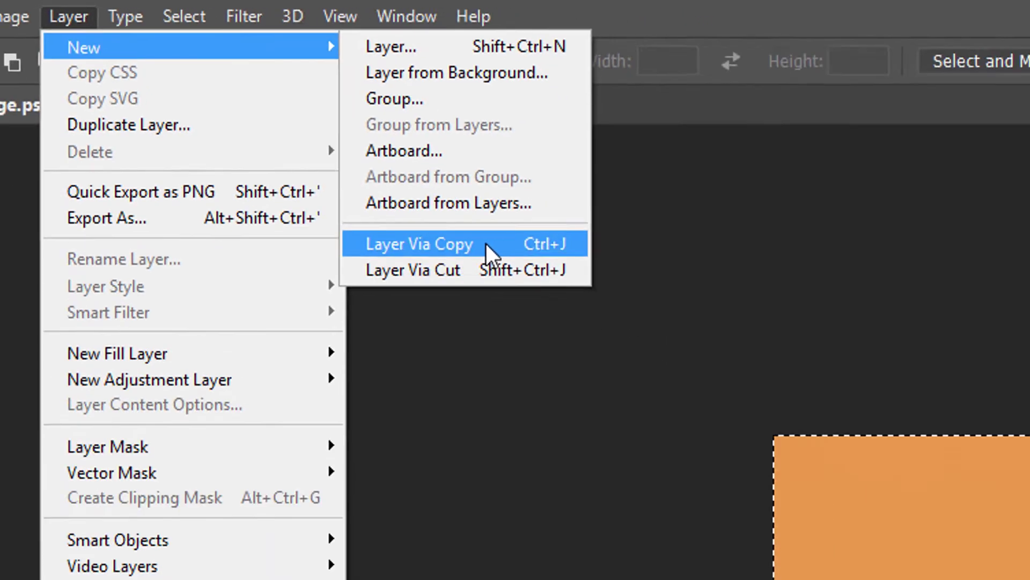
pyautogui.click(714, 378)
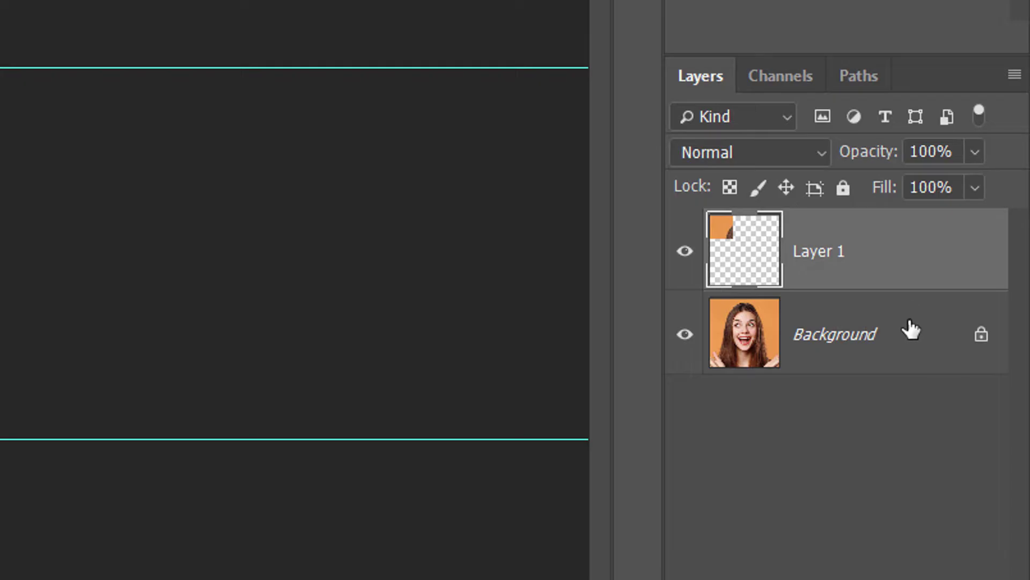
# Select the upper-middle grid cell on the Background layer and copy it to its own new layer
pyautogui.click(913, 339)
pyautogui.click(912, 341)
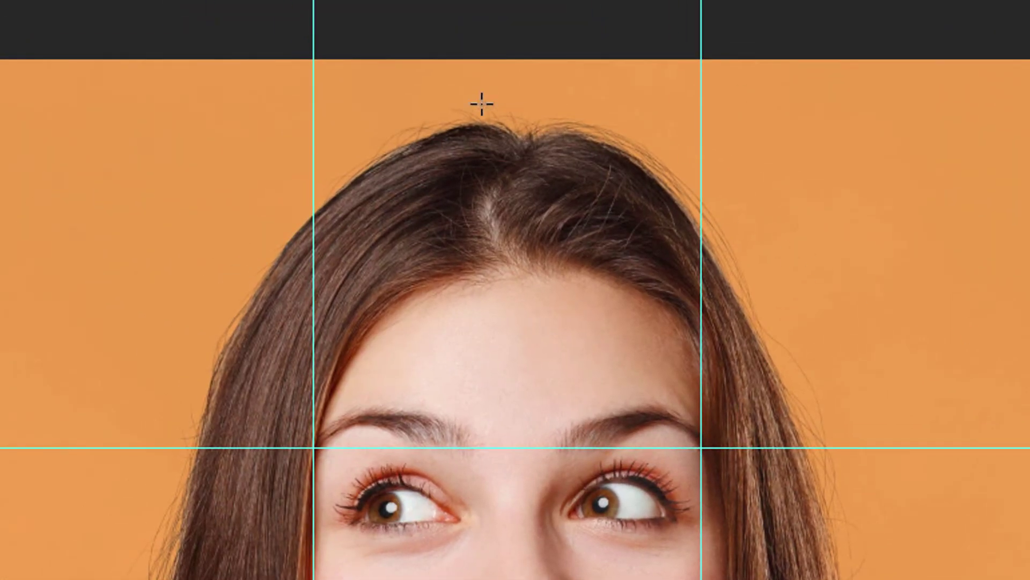
pyautogui.moveTo(313, 59); pyautogui.dragTo(701, 446)
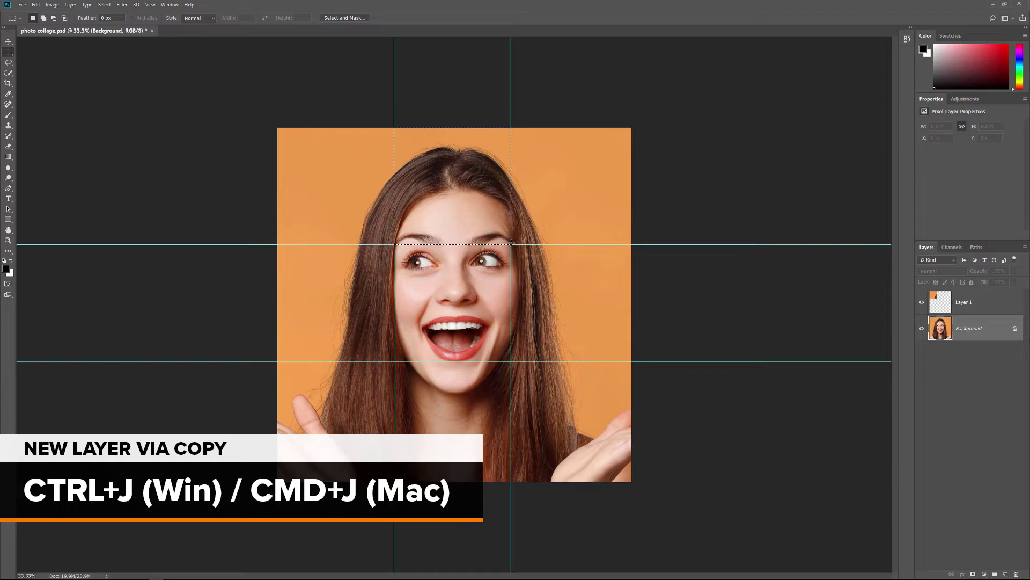
pyautogui.hotkey('ctrl', 'j')
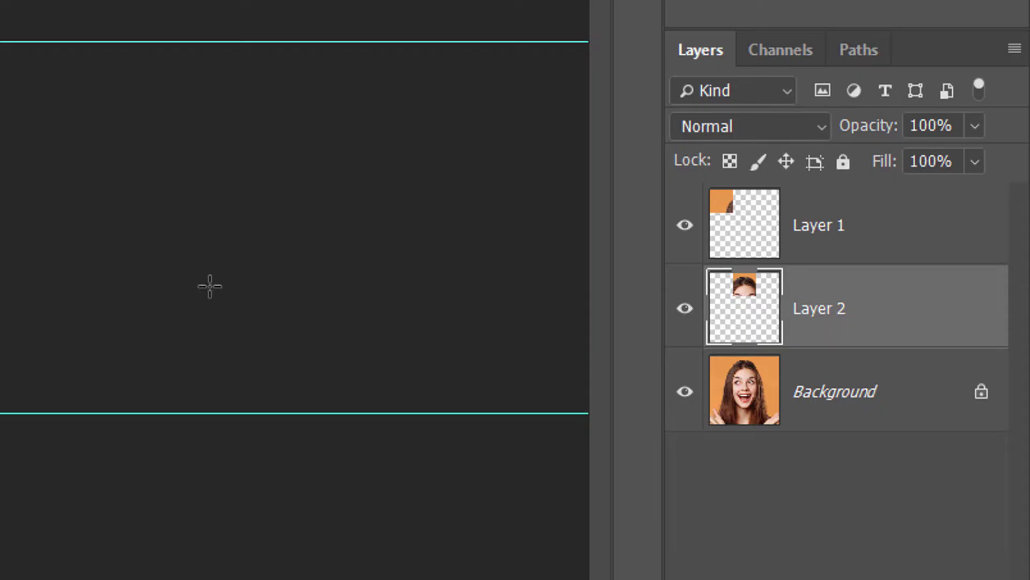
# Select the photo's upper-right grid cell on the Background layer and copy it to its own new layer
pyautogui.click(930, 388)
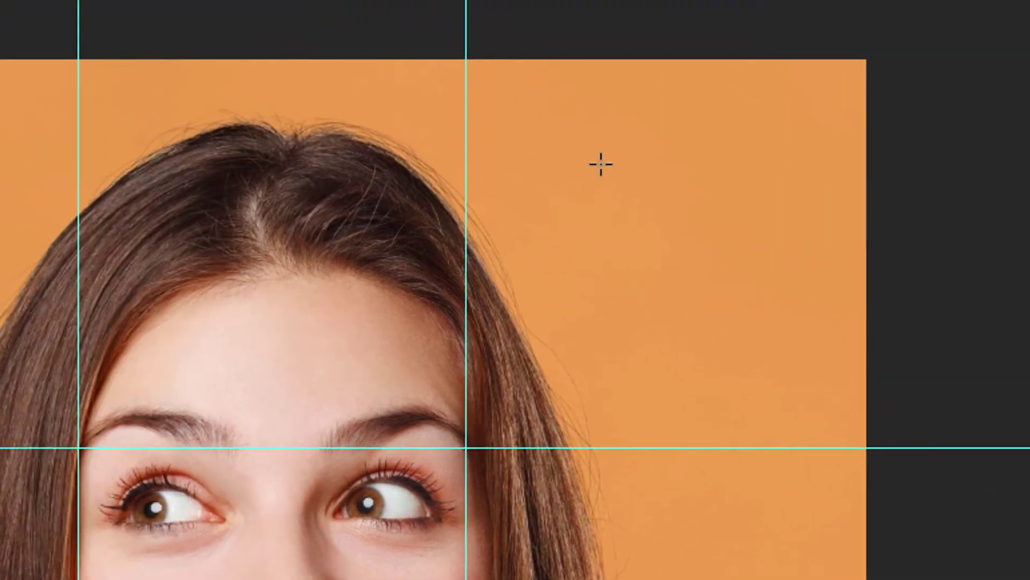
pyautogui.moveTo(466, 59); pyautogui.dragTo(831, 445)
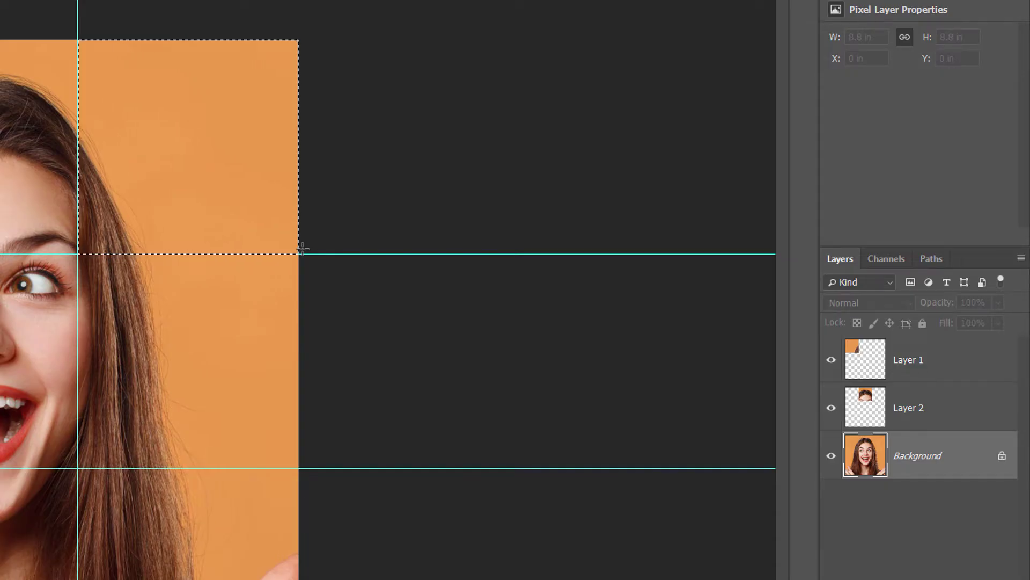
pyautogui.hotkey('ctrl', 'j')
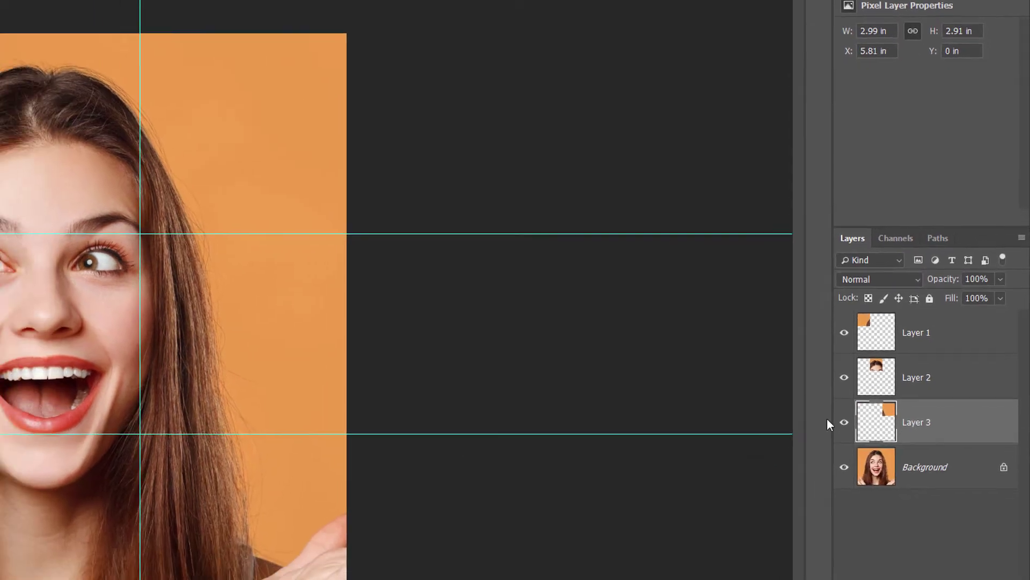
# Copy the middle-left and center grid cells from the Background layer, each to its own new layer
pyautogui.click(923, 503)
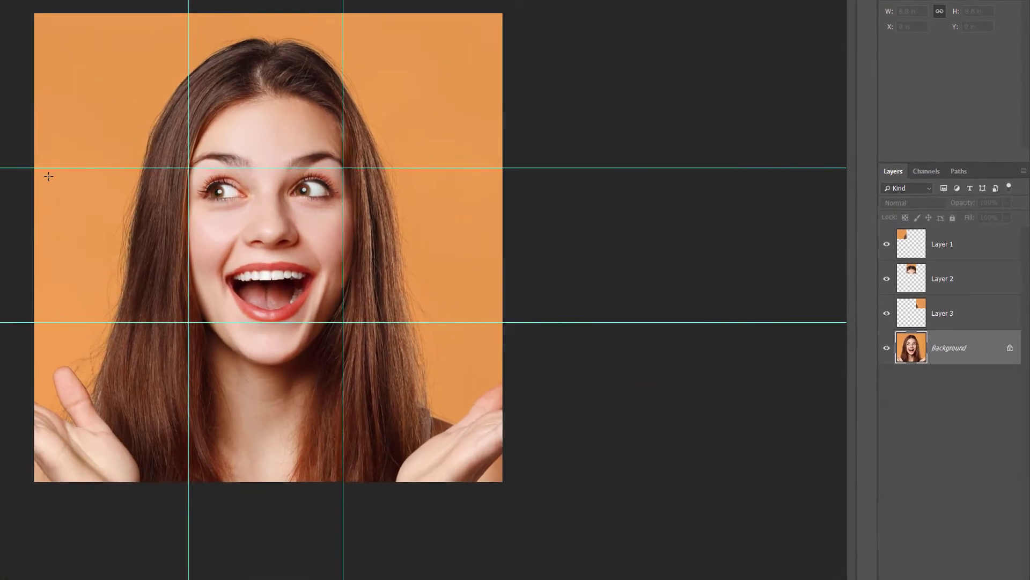
pyautogui.click(962, 551)
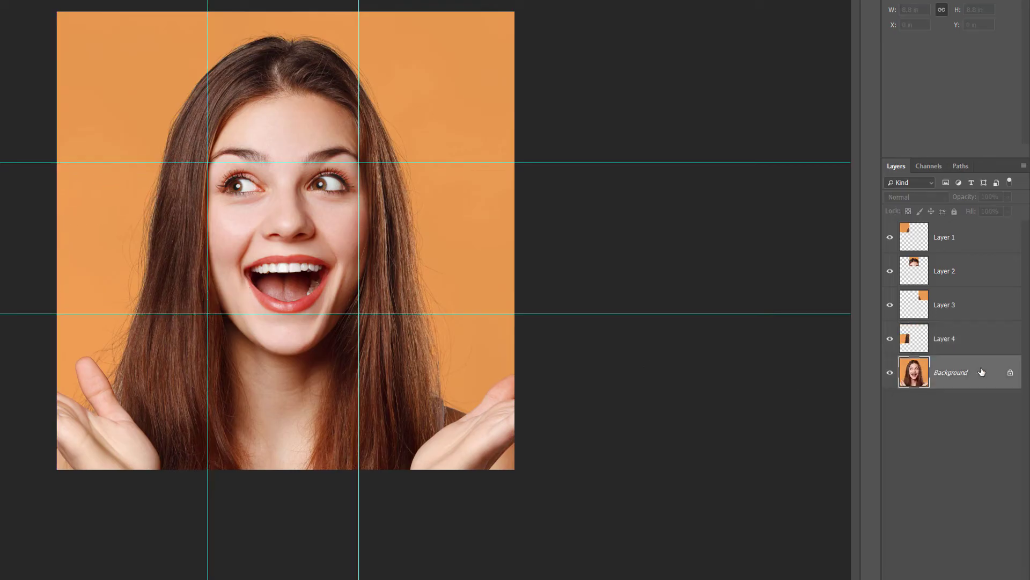
pyautogui.moveTo(208, 162); pyautogui.dragTo(358, 314)
pyautogui.hotkey('ctrl', 'j')
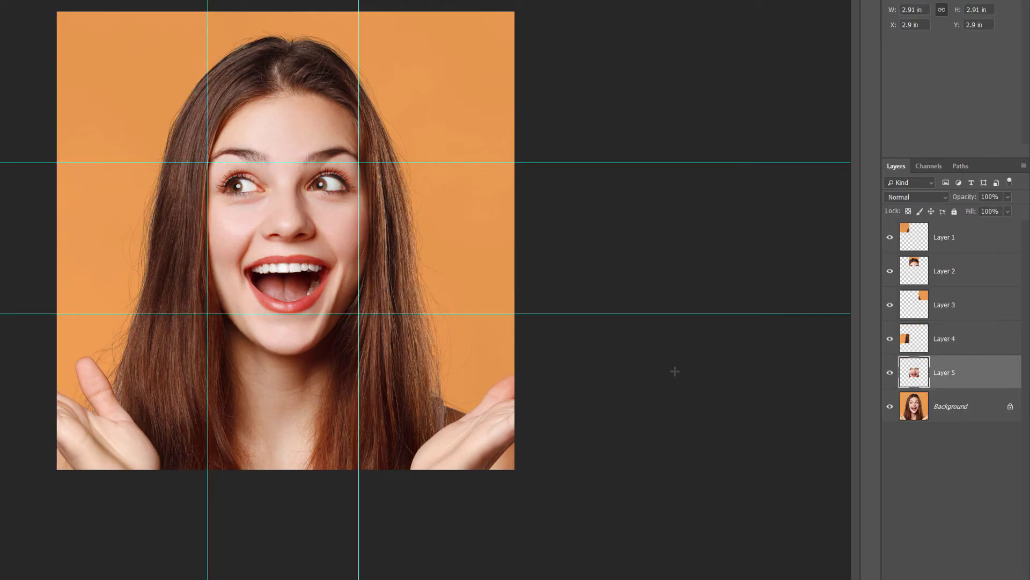
# Select the middle-right grid cell on the Background layer and copy it to its own new layer
pyautogui.click(982, 406)
pyautogui.moveTo(359, 163); pyautogui.dragTo(515, 314)
pyautogui.hotkey('ctrl', 'j')
# Copy the three bottom-row grid cells from the Background layer, going left to right, each to its own new layer
pyautogui.click(979, 440)
pyautogui.moveTo(57, 314); pyautogui.dragTo(209, 470)
pyautogui.hotkey('ctrl', 'j')
pyautogui.click(983, 474)
pyautogui.moveTo(208, 314); pyautogui.dragTo(359, 470)
pyautogui.hotkey('ctrl', 'j')
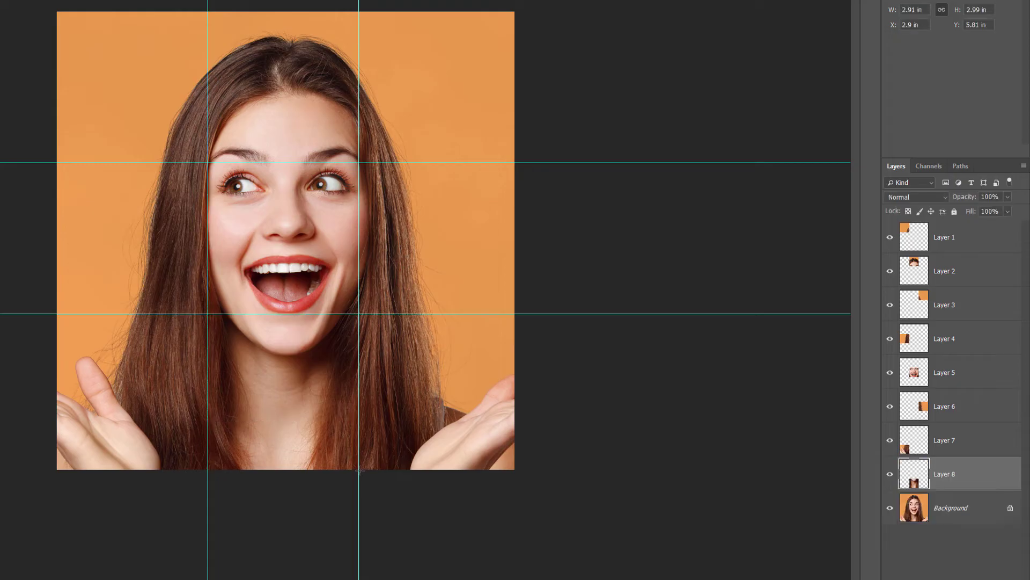
pyautogui.click(981, 508)
pyautogui.moveTo(358, 314); pyautogui.dragTo(516, 470)
pyautogui.hotkey('ctrl', 'j')
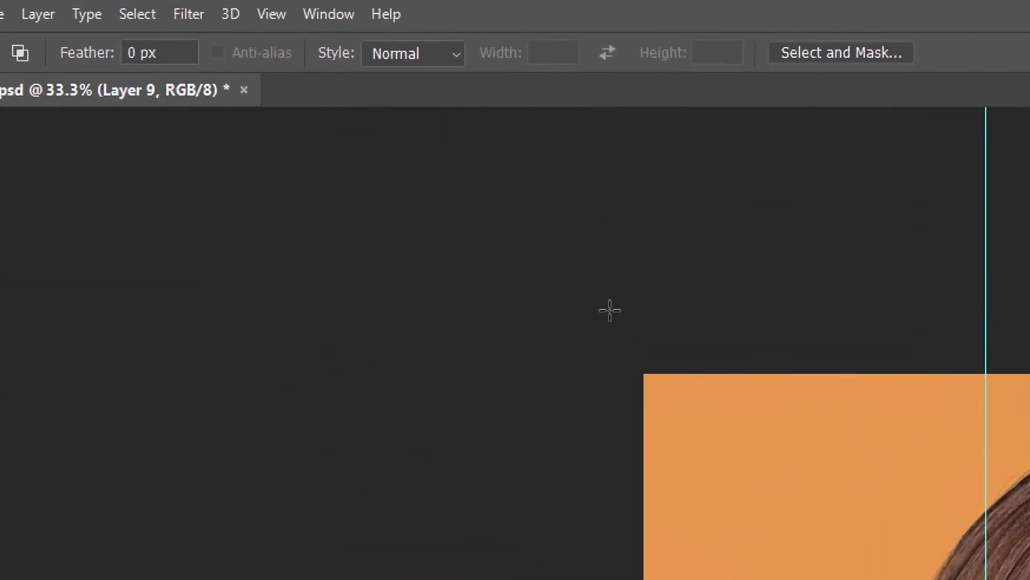
# Hide the guides over the photo
pyautogui.click(153, 5)
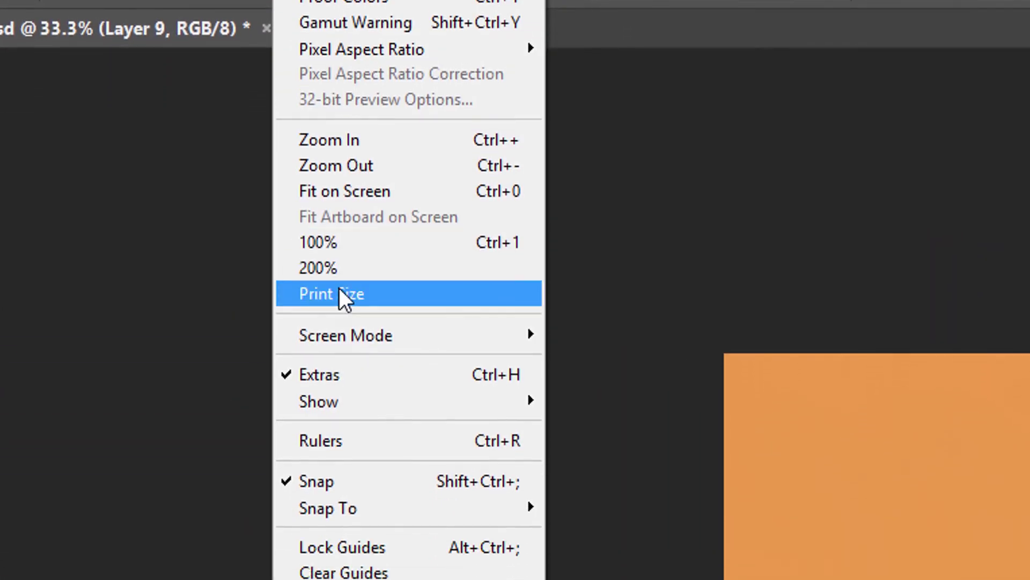
pyautogui.moveTo(411, 477)
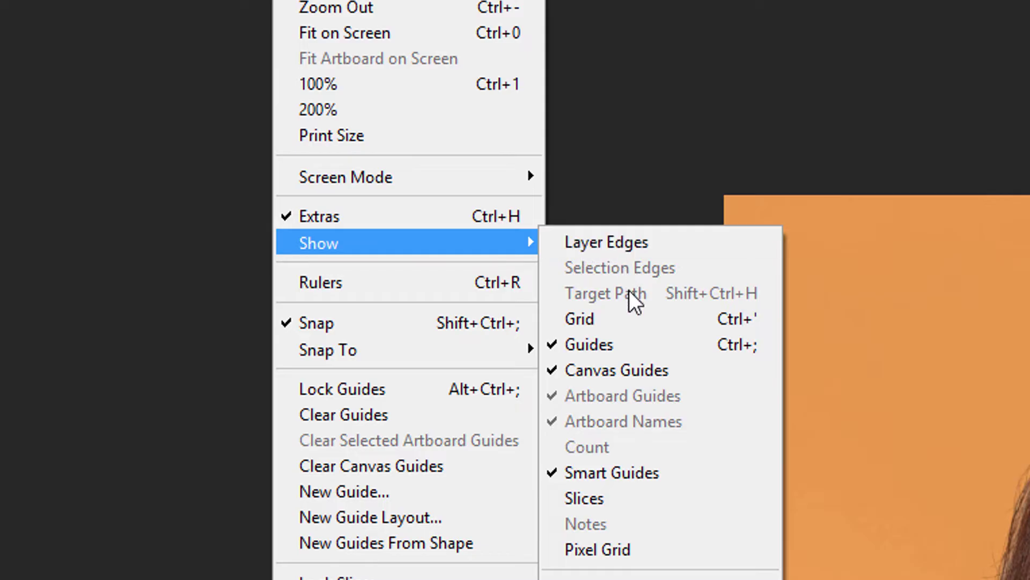
pyautogui.click(638, 344)
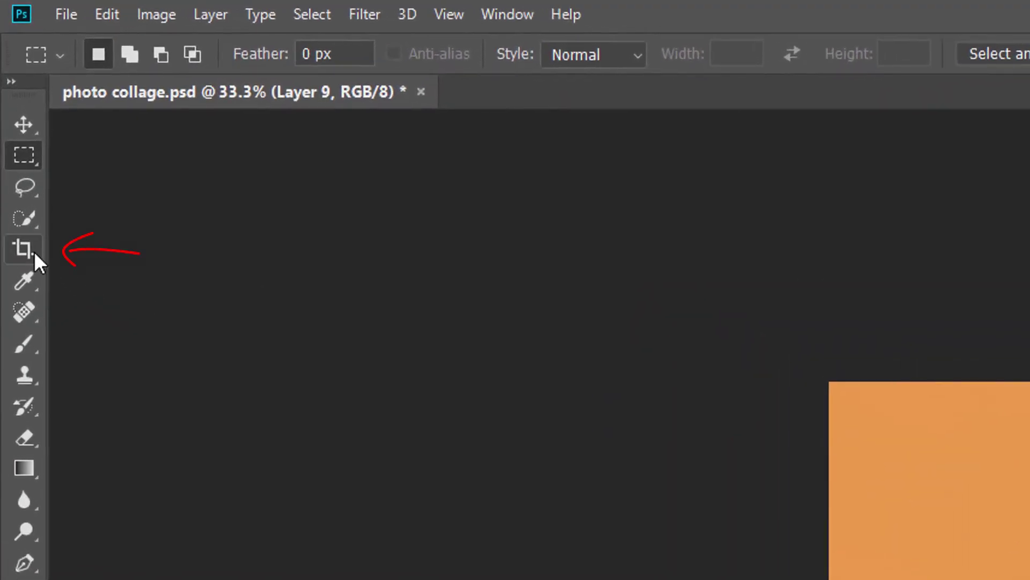
# Extend the canvas evenly around the photo with the Crop tool to a square of about 10.2 in
pyautogui.click(33, 251)
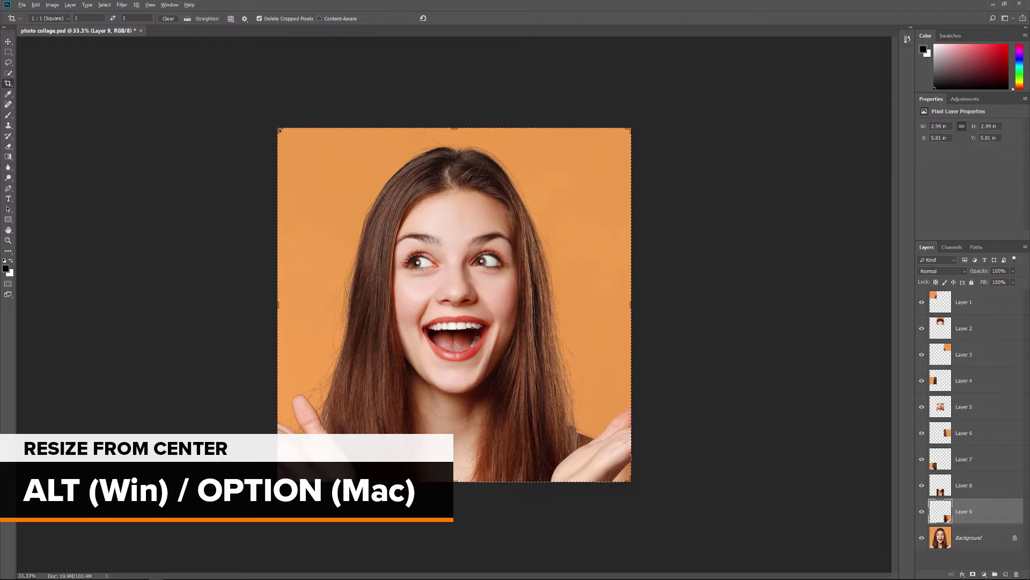
pyautogui.moveTo(279, 129); pyautogui.dragTo(249, 99)
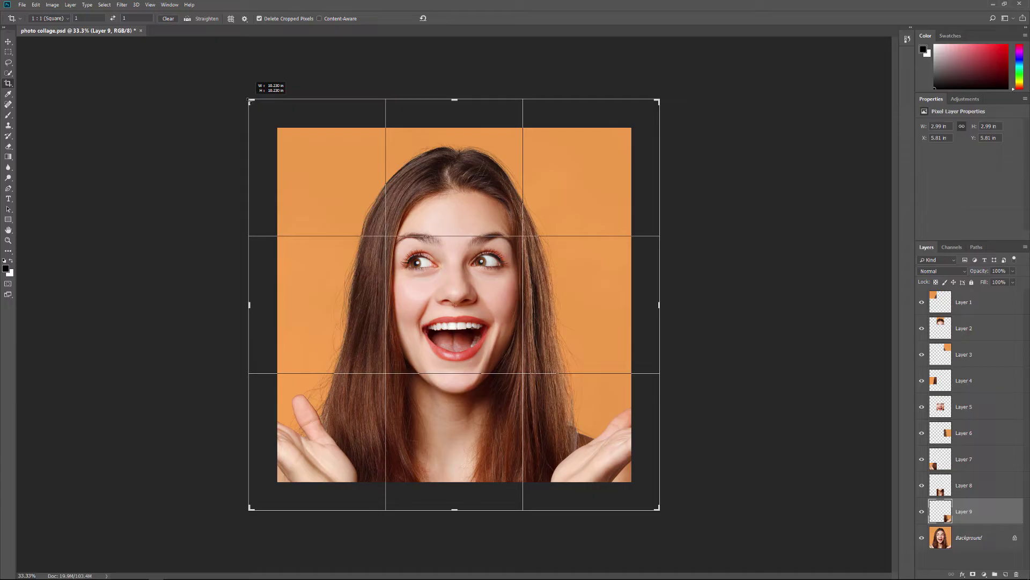
pyautogui.moveTo(249, 100); pyautogui.dragTo(249, 101)
pyautogui.press('Return')
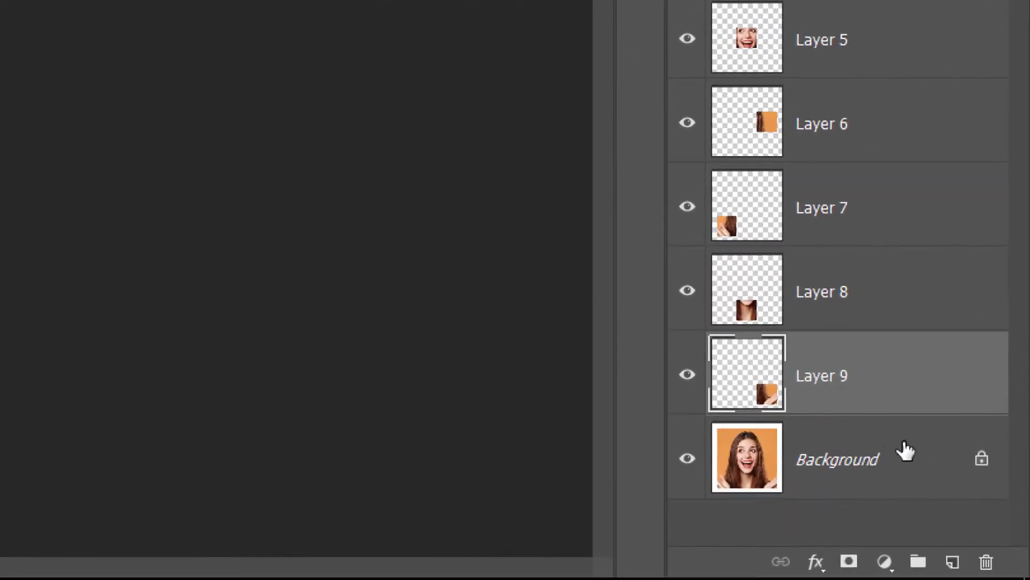
# Fill the Background layer with Black at Normal mode and 100% opacity
pyautogui.click(914, 457)
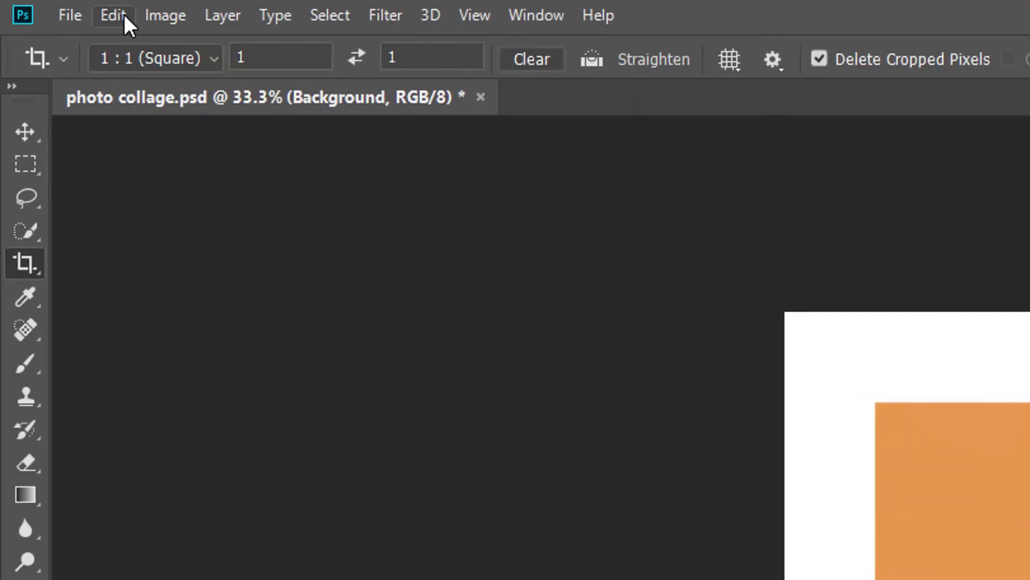
pyautogui.click(124, 15)
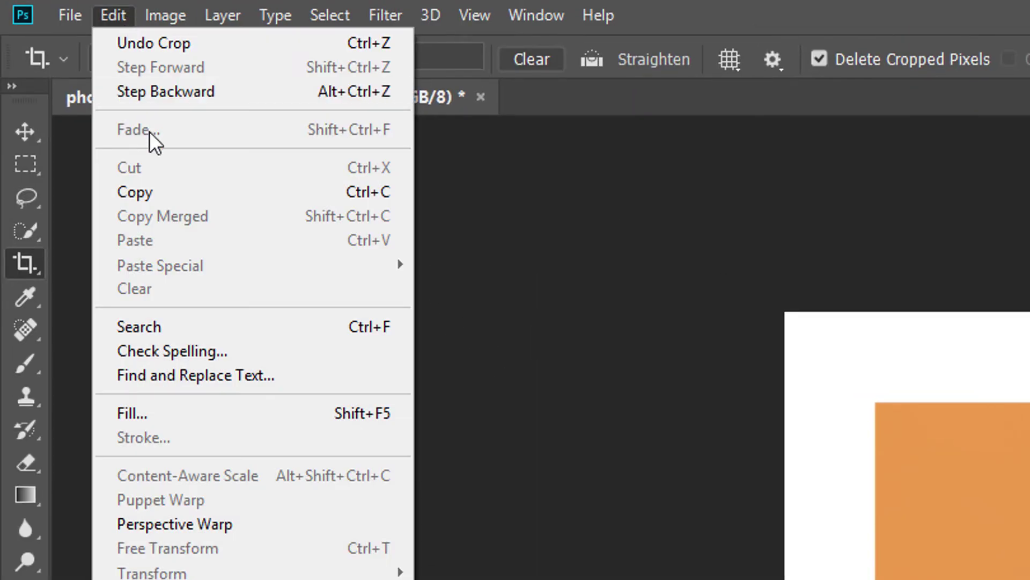
pyautogui.click(181, 407)
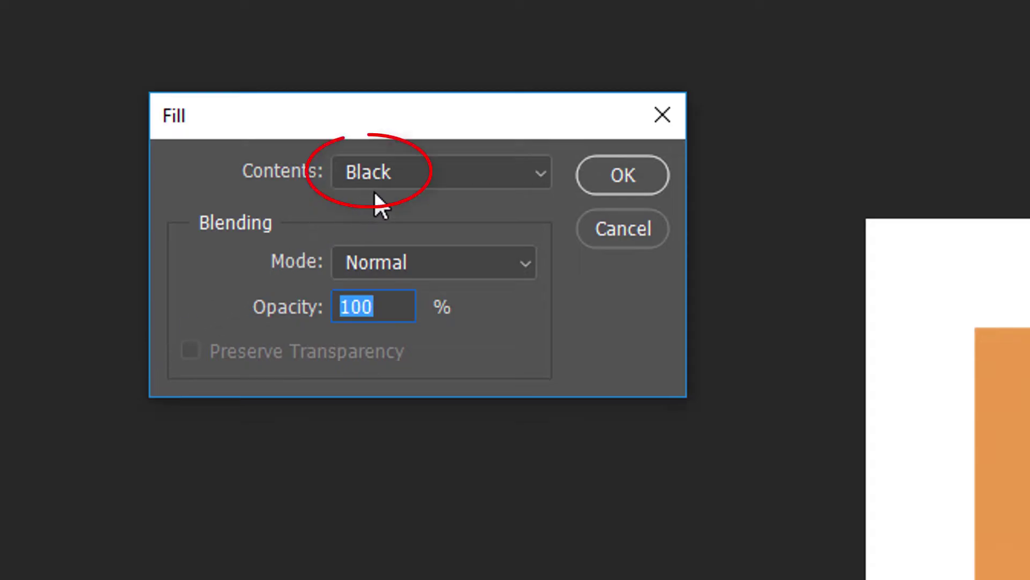
pyautogui.click(639, 172)
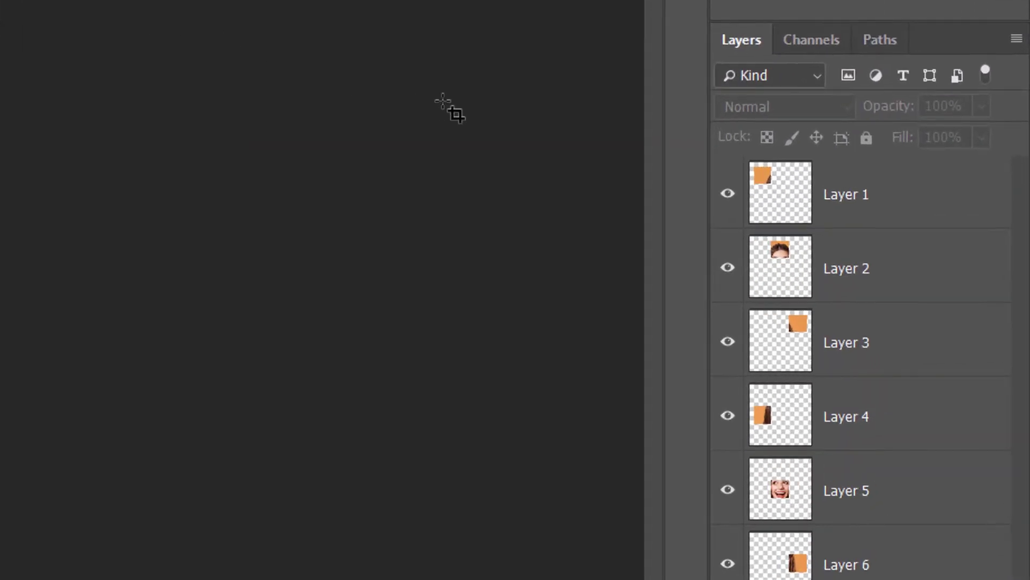
# Add a Stroke layer style to Layer 1 with white (ffffff) as the color and a size of 32 px
pyautogui.click(890, 196)
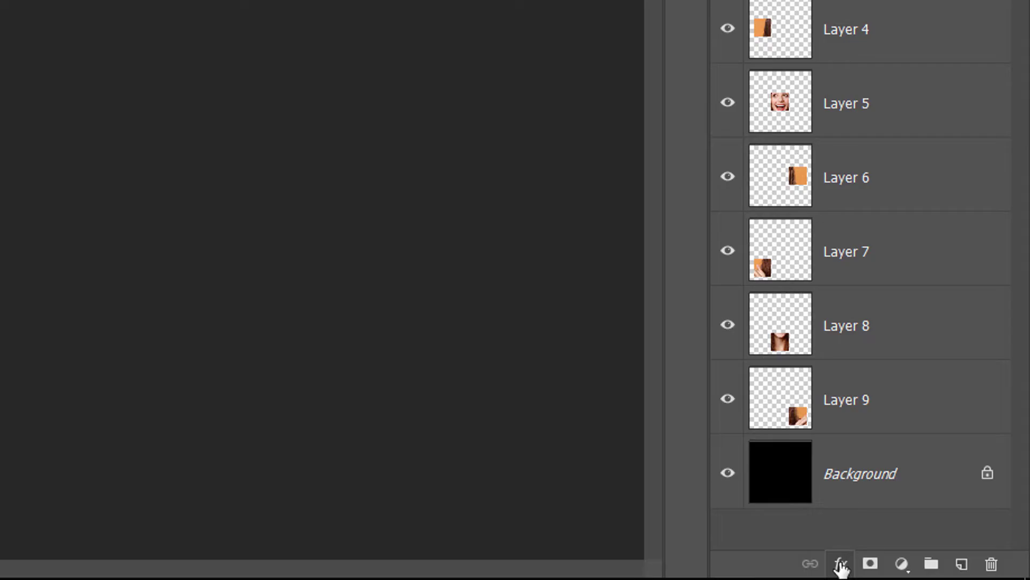
pyautogui.click(841, 564)
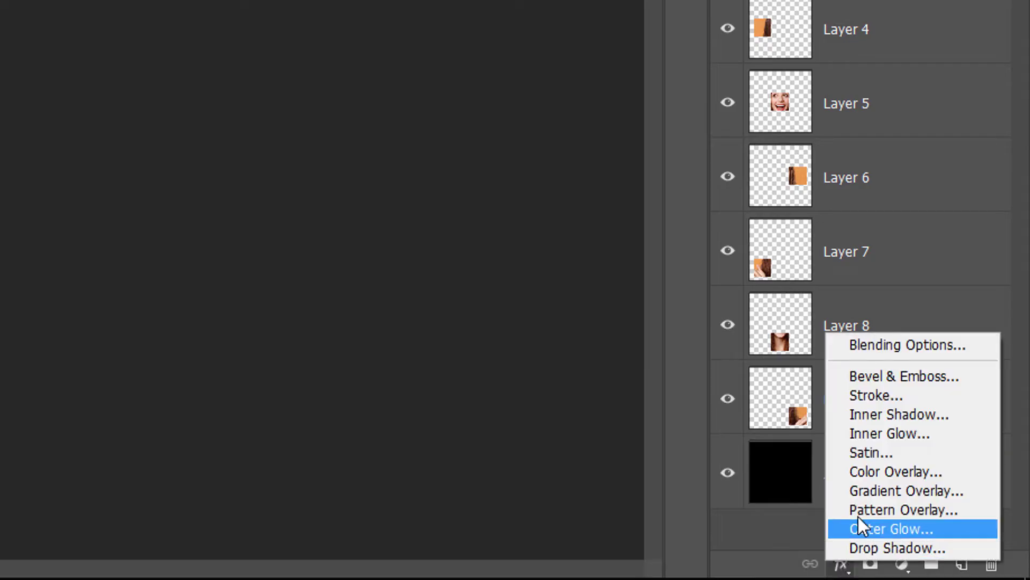
pyautogui.click(918, 393)
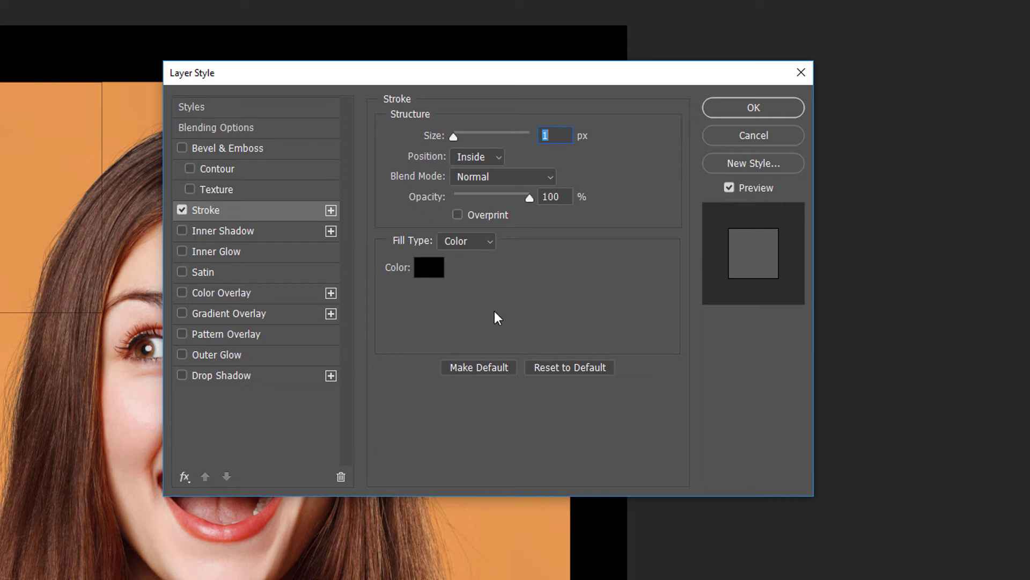
pyautogui.click(430, 268)
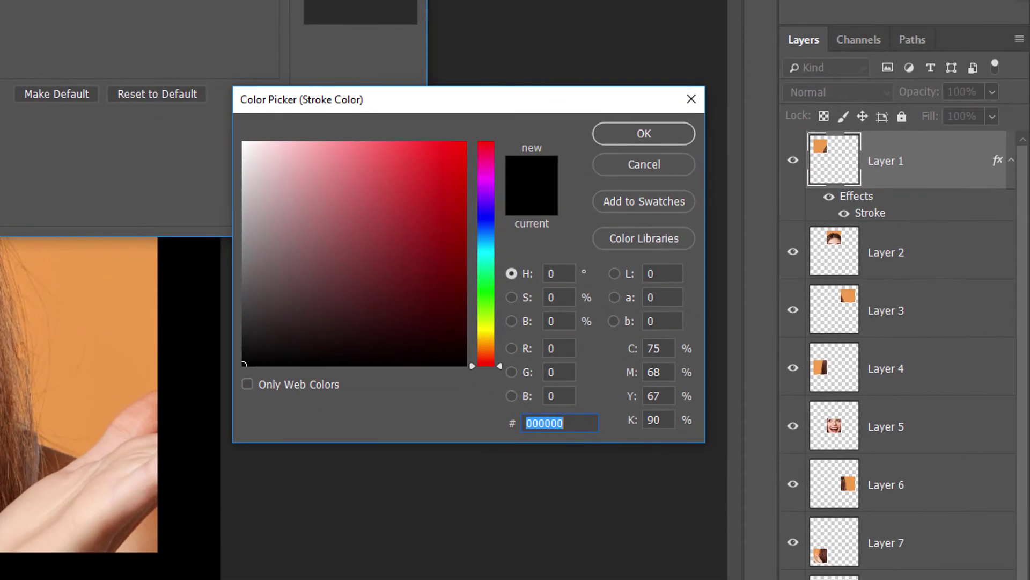
pyautogui.click(241, 141)
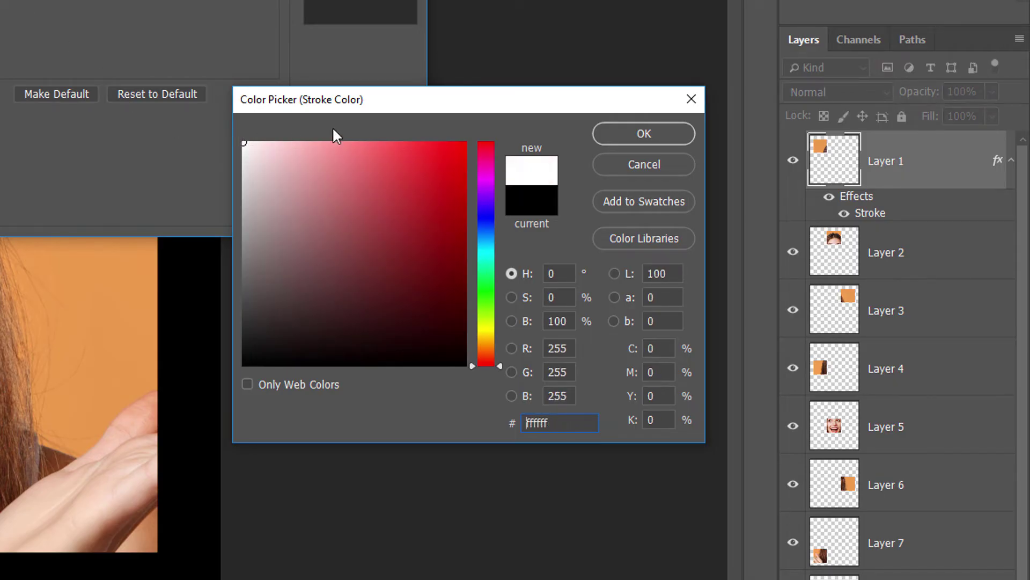
pyautogui.click(671, 132)
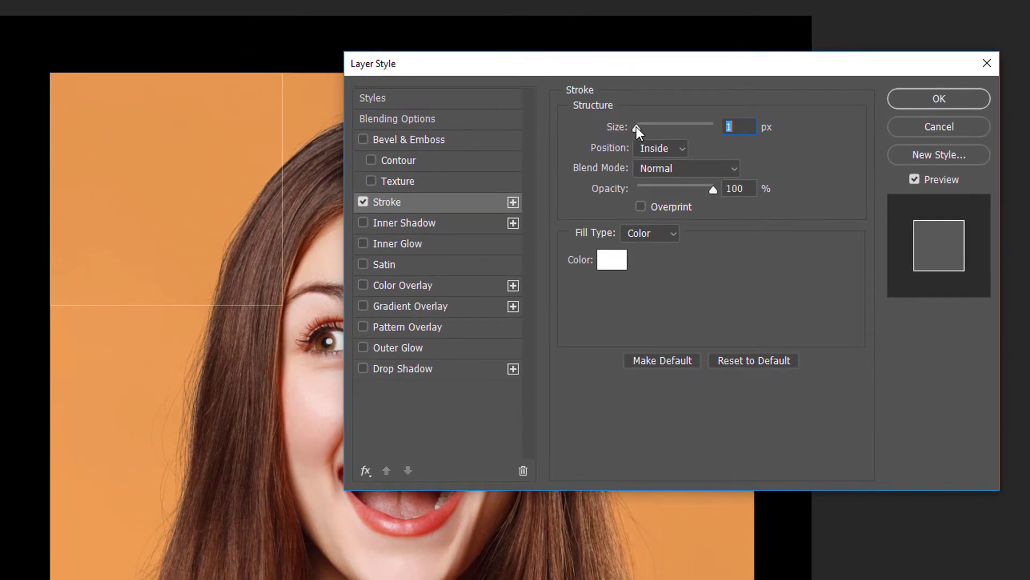
pyautogui.moveTo(636, 127); pyautogui.dragTo(652, 122)
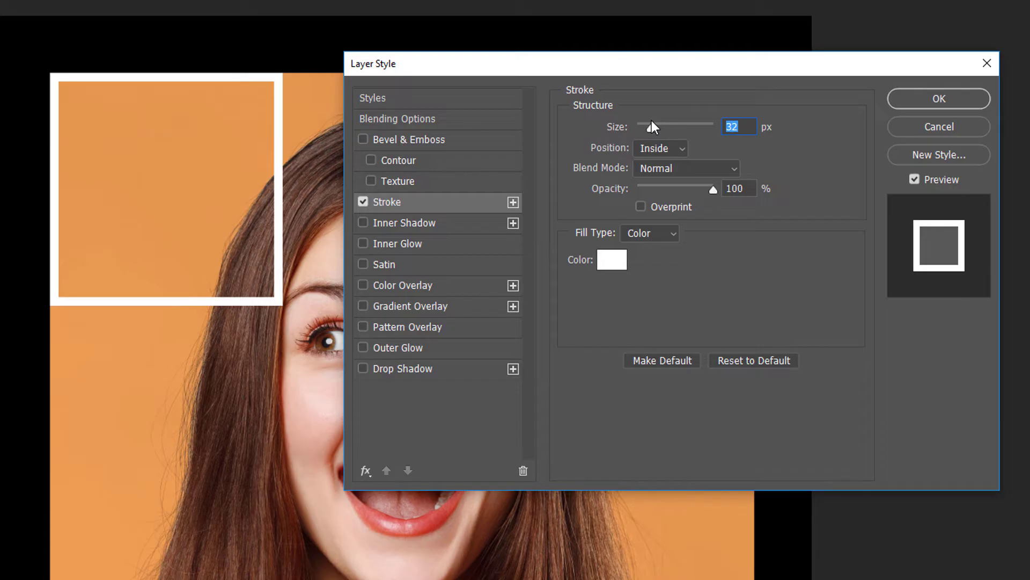
pyautogui.click(969, 98)
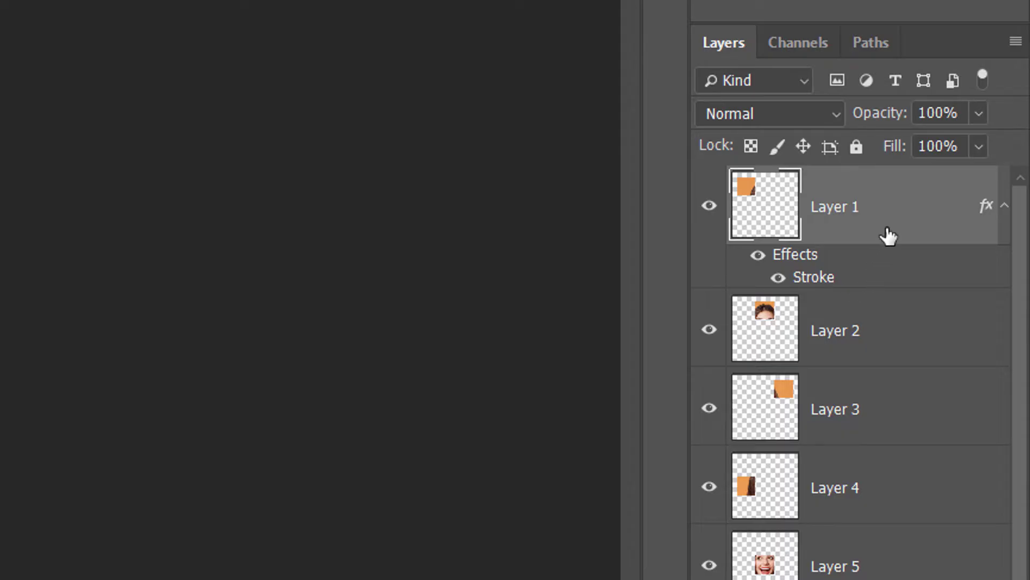
# Copy the layer style from Layer 1 and paste it onto Layer 2 through Layer 9
pyautogui.rightClick(906, 205)
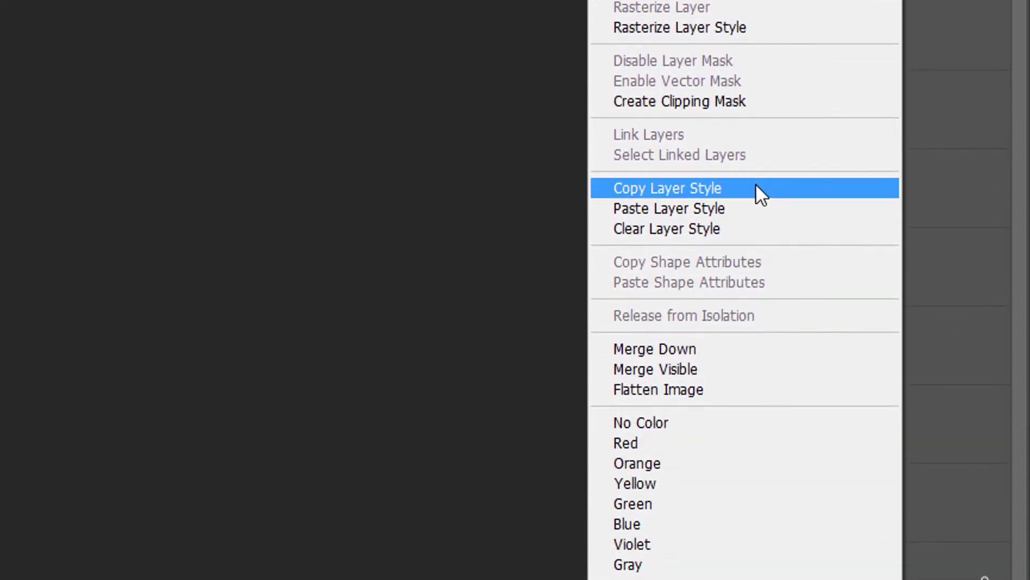
pyautogui.click(761, 191)
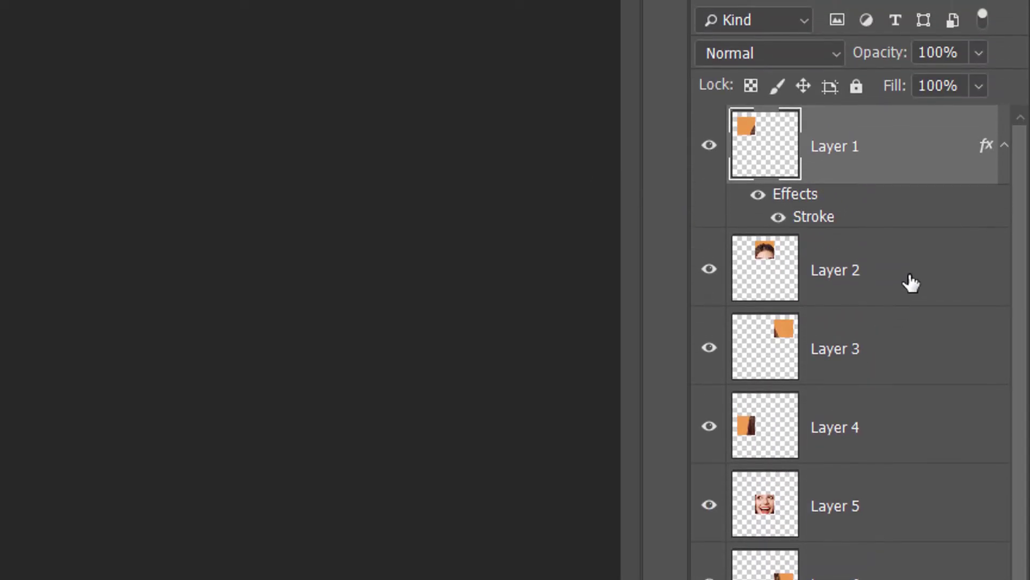
pyautogui.click(917, 267)
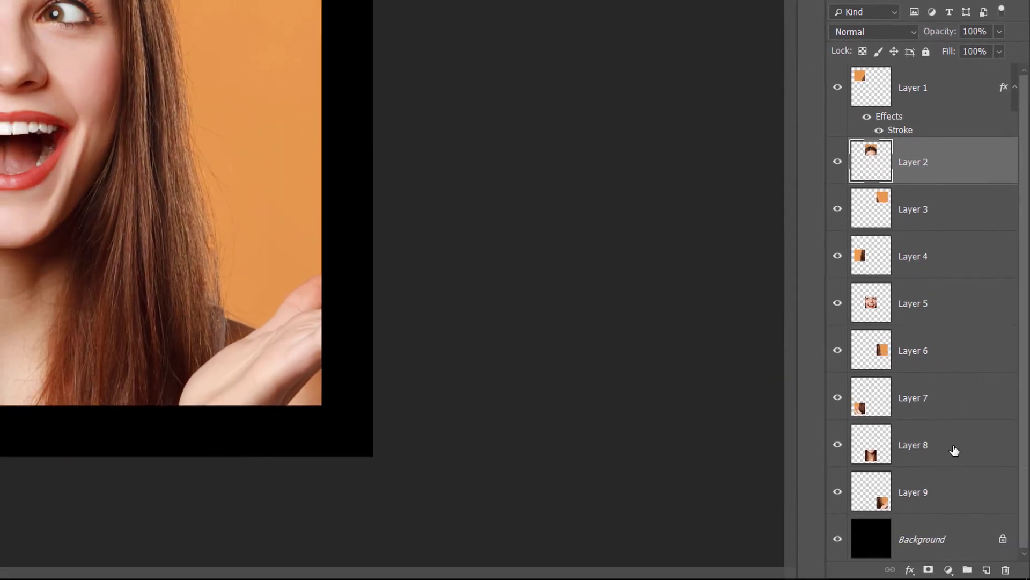
pyautogui.keyDown('shift'); pyautogui.click(960, 492); pyautogui.keyUp('shift')
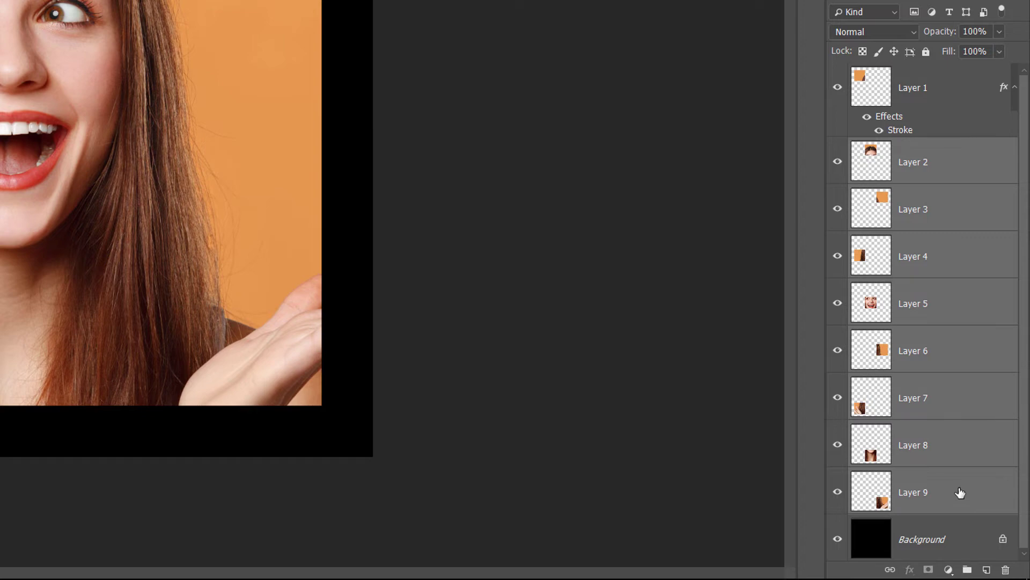
pyautogui.rightClick(961, 492)
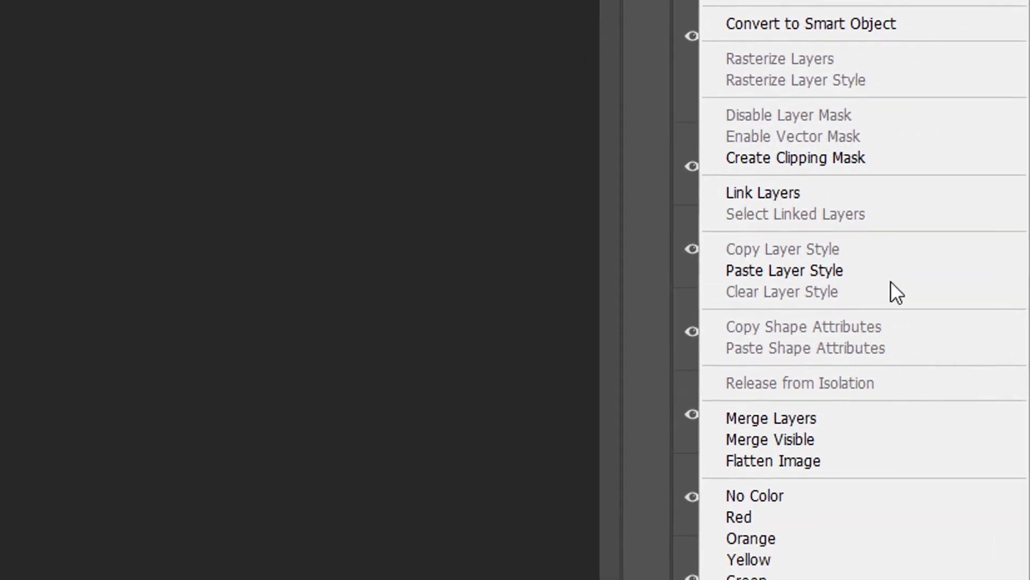
pyautogui.click(881, 266)
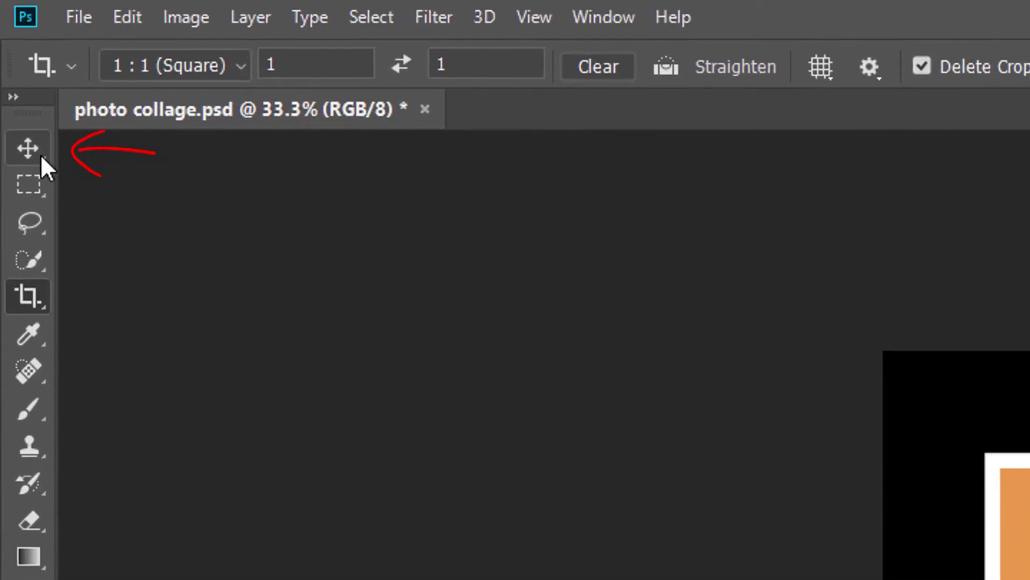
# Free Transform the top-left square: move it slightly up and left, and rotate it slightly counterclockwise
pyautogui.click(36, 152)
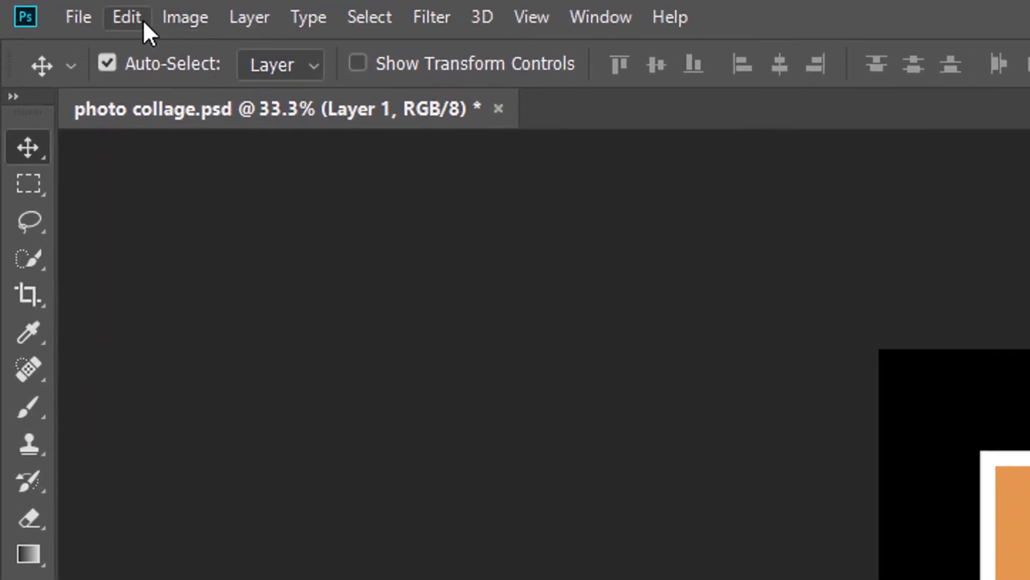
pyautogui.click(126, 17)
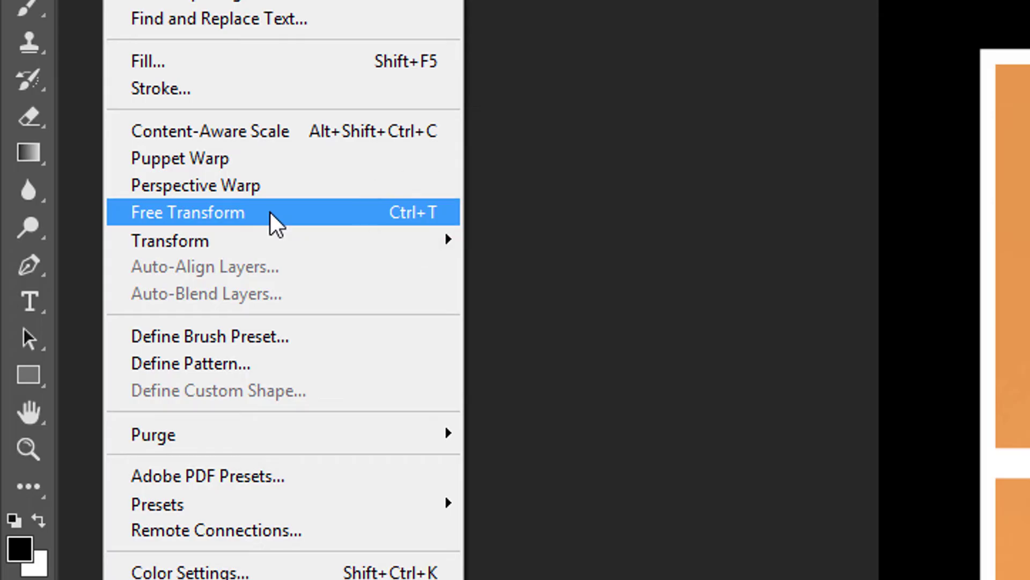
pyautogui.click(270, 212)
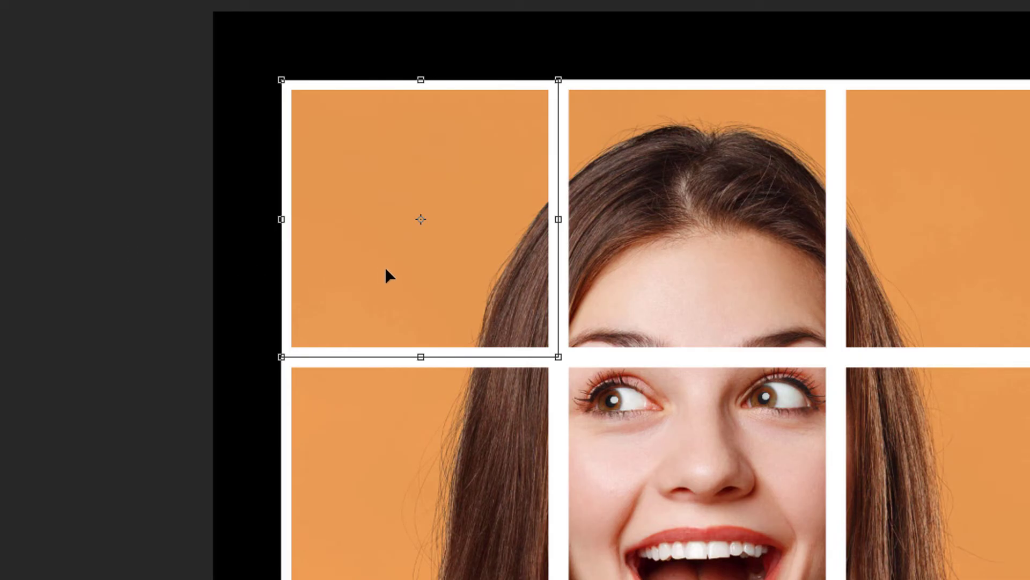
pyautogui.moveTo(426, 266); pyautogui.dragTo(412, 255)
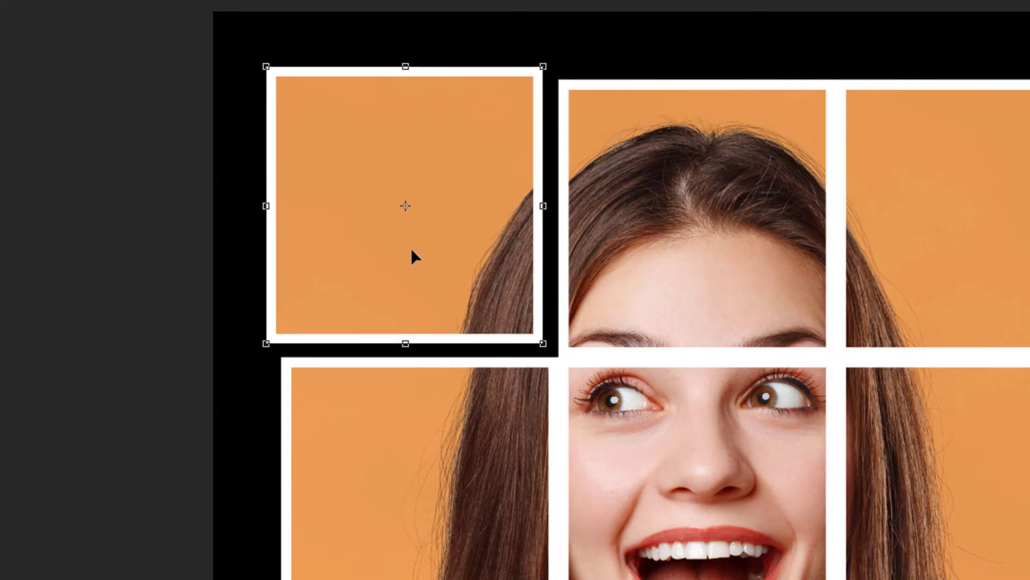
pyautogui.press('Right')
pyautogui.press('Right')
pyautogui.press('Down')
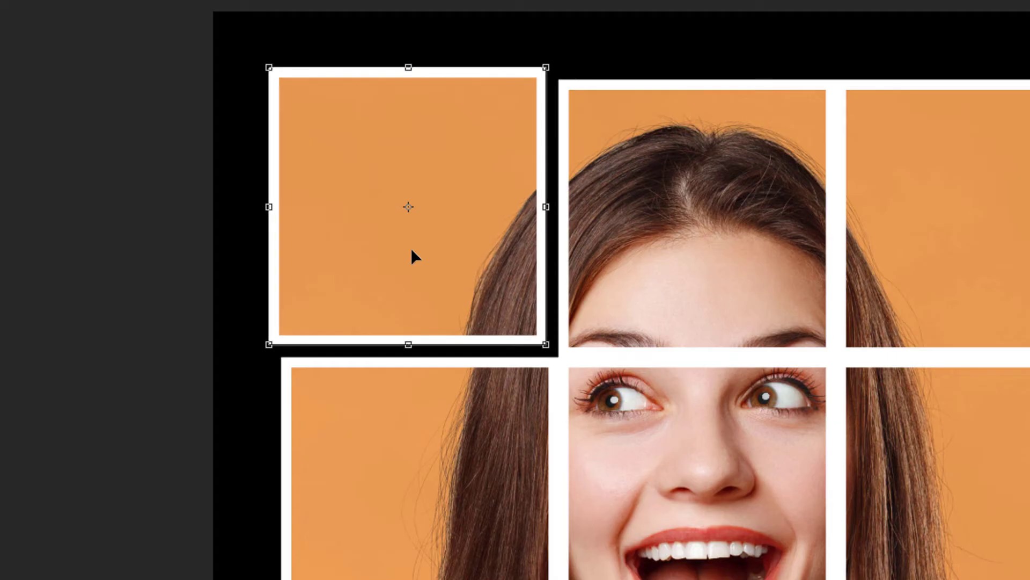
pyautogui.press('Down')
pyautogui.press('Right')
pyautogui.press('Down')
pyautogui.press('Right')
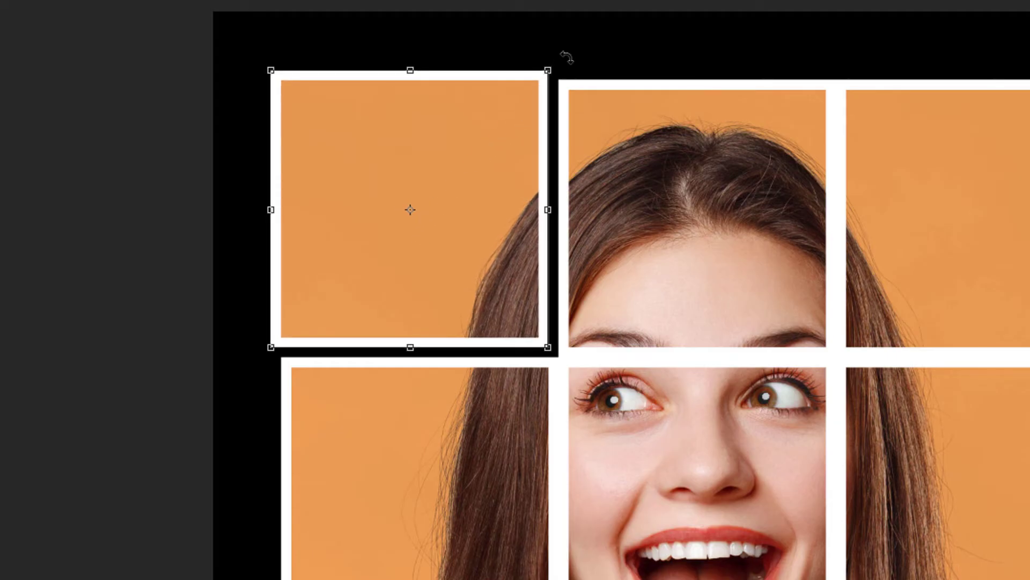
pyautogui.moveTo(563, 55); pyautogui.dragTo(546, 45)
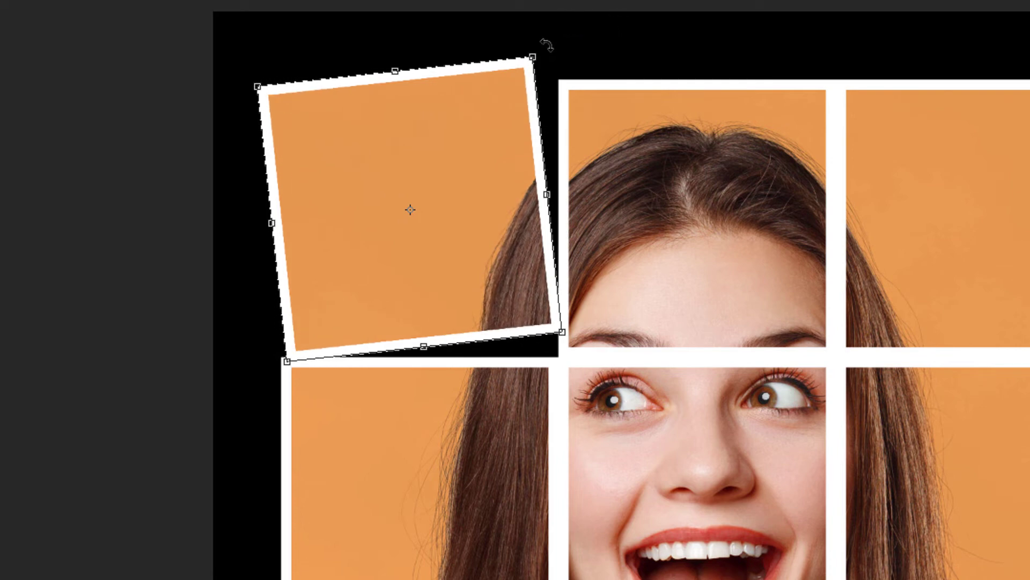
pyautogui.press('Return')
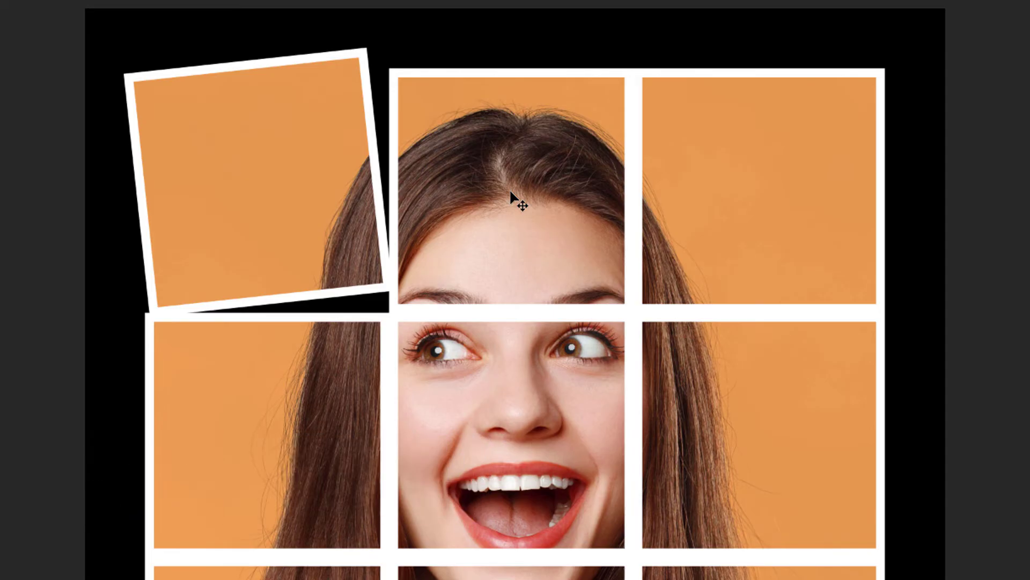
# Free Transform the top-center square: move it slightly upward and rotate it about 3° clockwise
pyautogui.hotkey('ctrl', 't')
pyautogui.moveTo(517, 214); pyautogui.dragTo(518, 205)
pyautogui.press('Down')
pyautogui.press('Down')
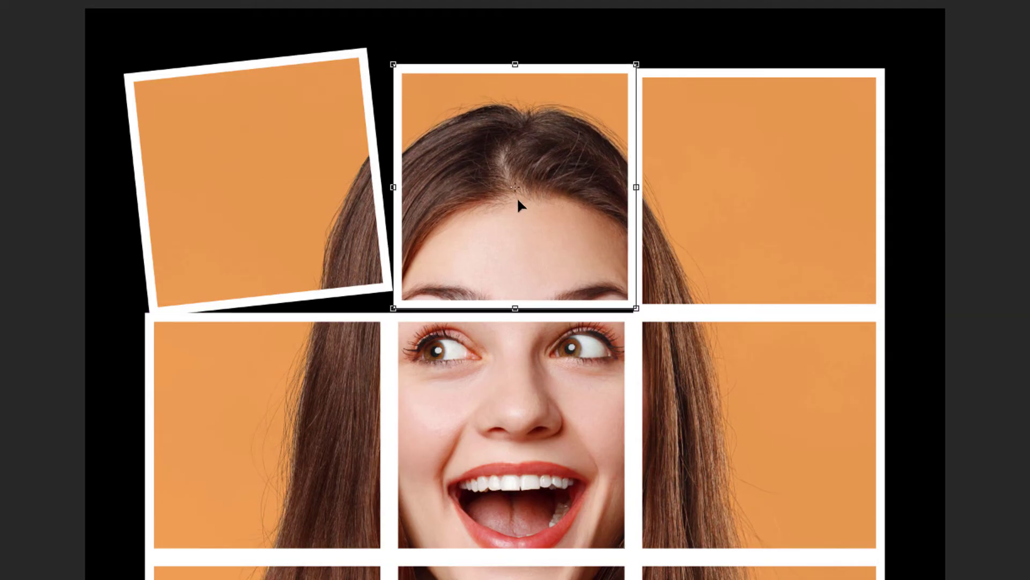
pyautogui.moveTo(651, 58); pyautogui.dragTo(656, 66)
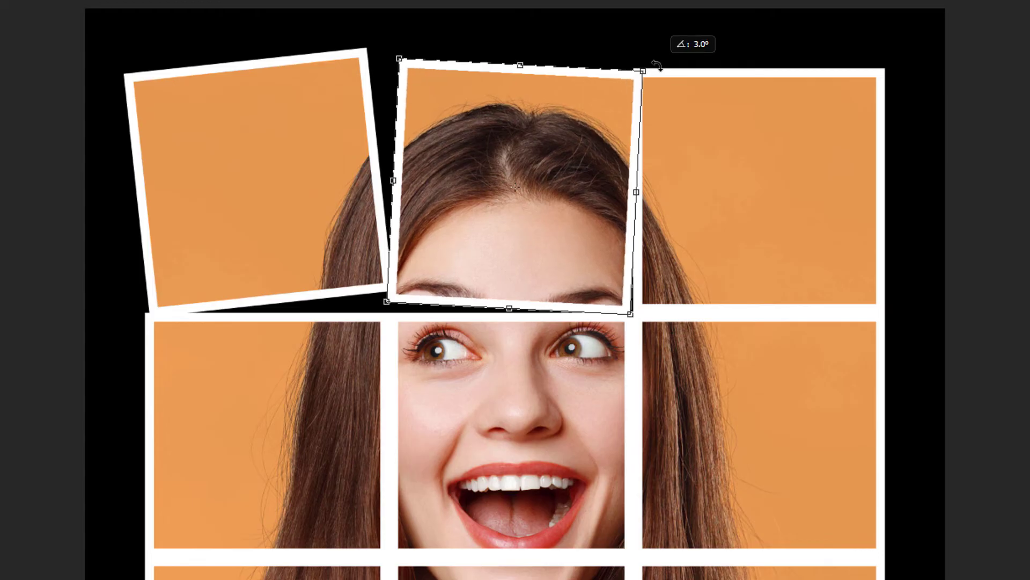
pyautogui.moveTo(657, 65); pyautogui.dragTo(657, 66)
pyautogui.press('Return')
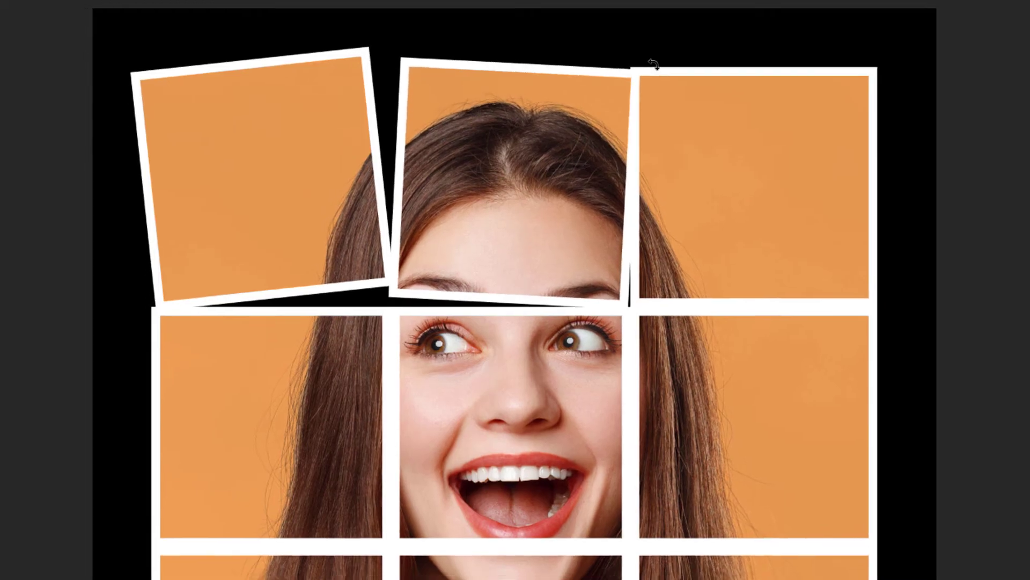
# Rotate the top-right square clockwise and shift it slightly outward with Free Transform
pyautogui.click(799, 187)
pyautogui.hotkey('ctrl', 't')
pyautogui.moveTo(748, 45); pyautogui.dragTo(777, 69)
pyautogui.press('Return')
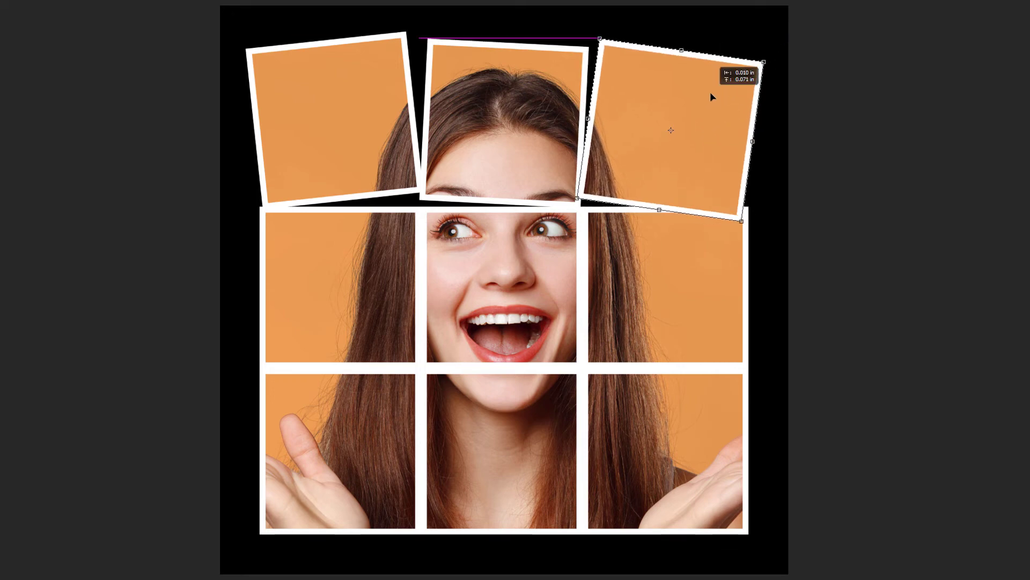
# Rotate the middle-right square slightly counterclockwise with Free Transform
pyautogui.click(684, 260)
pyautogui.hotkey('ctrl', 't')
pyautogui.moveTo(756, 205); pyautogui.dragTo(771, 180)
pyautogui.press('Return')
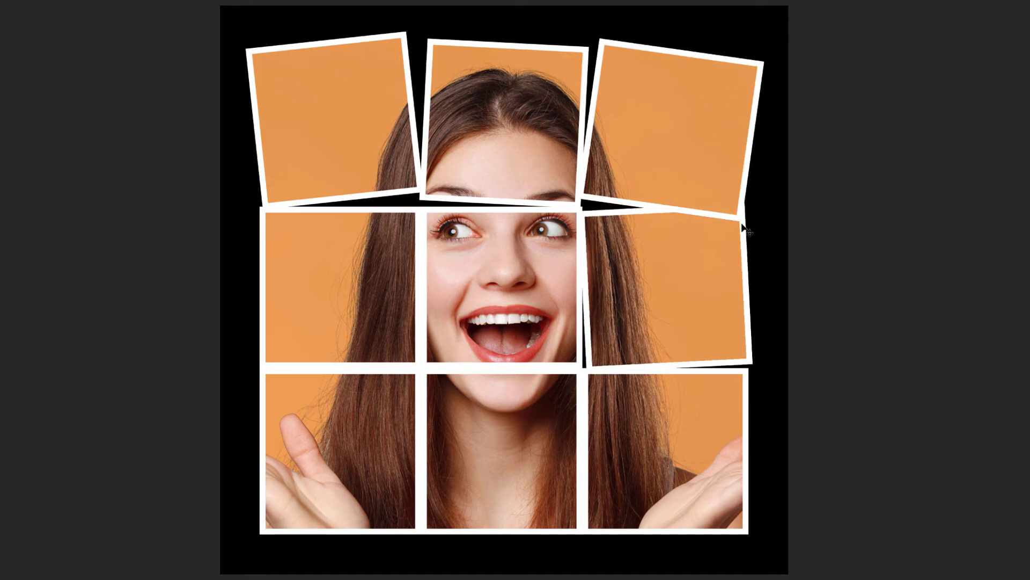
# Rotate the bottom-right square clockwise with Free Transform
pyautogui.click(705, 426)
pyautogui.hotkey('ctrl', 't')
pyautogui.moveTo(765, 362); pyautogui.dragTo(784, 370)
pyautogui.press('Return')
# Rotate the bottom-center square slightly counterclockwise and nudge it to the right with Free Transform
pyautogui.click(534, 441)
pyautogui.hotkey('ctrl', 't')
pyautogui.moveTo(419, 359); pyautogui.dragTo(426, 351)
pyautogui.moveTo(537, 421); pyautogui.dragTo(539, 421)
pyautogui.press('Return')
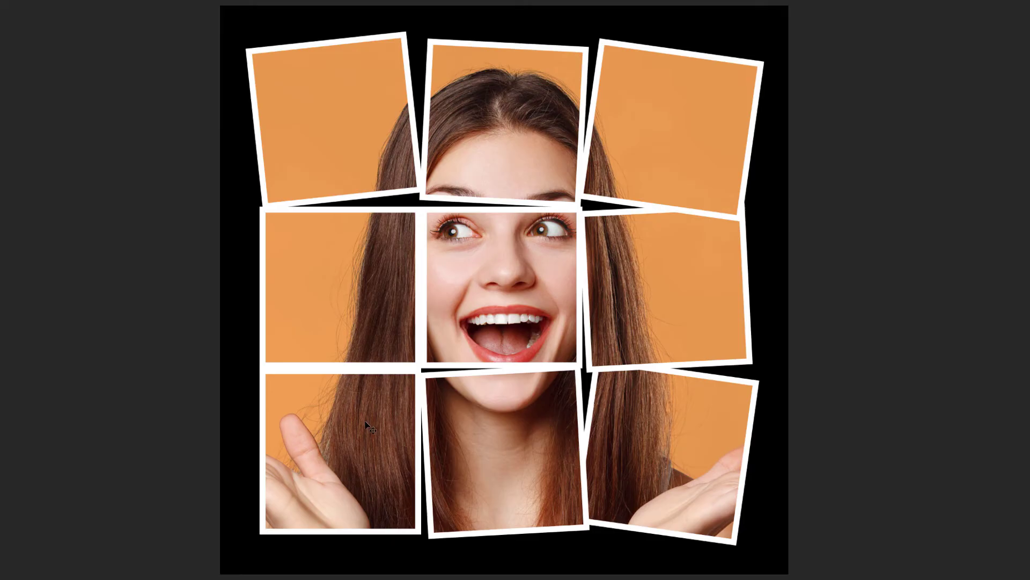
# Rotate the bottom-left square counterclockwise and shift it slightly right with Free Transform
pyautogui.click(349, 419)
pyautogui.hotkey('ctrl', 't')
pyautogui.moveTo(266, 375); pyautogui.dragTo(246, 378)
pyautogui.moveTo(295, 407); pyautogui.dragTo(304, 411)
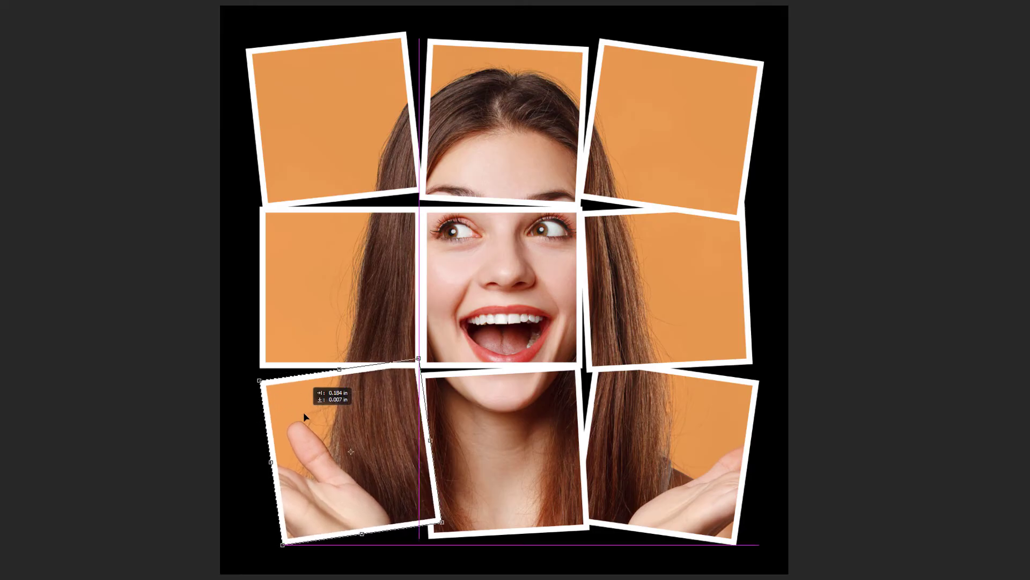
pyautogui.press('Return')
# Rotate the middle-left square slightly clockwise with Free Transform and move it a little outward
pyautogui.click(332, 311)
pyautogui.hotkey('ctrl', 't')
pyautogui.moveTo(256, 376); pyautogui.dragTo(253, 361)
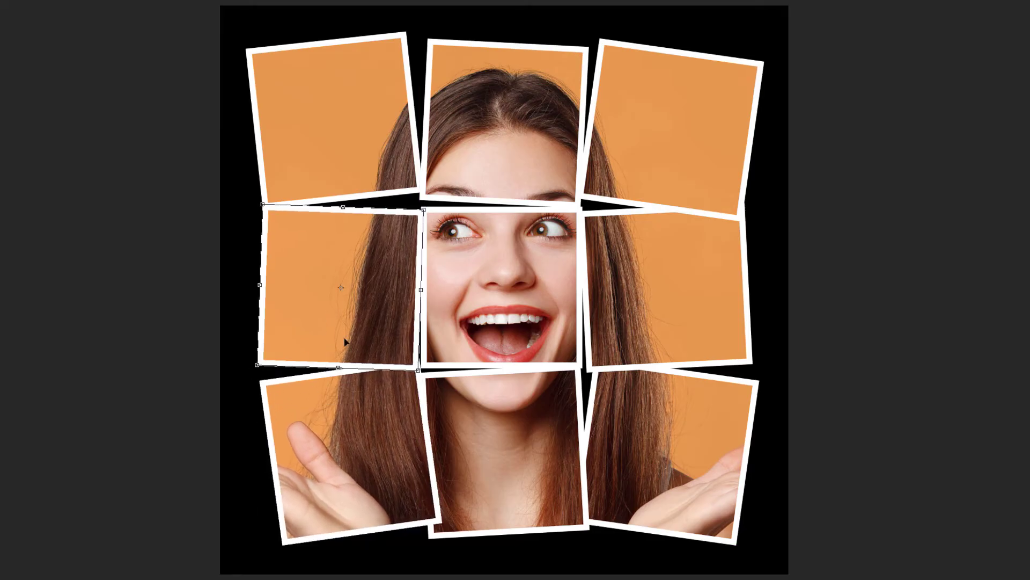
pyautogui.press('Return')
# Nudge the bottom-left square slightly left and rotate the bottom-right square a little further clockwise
pyautogui.moveTo(377, 415); pyautogui.dragTo(370, 413)
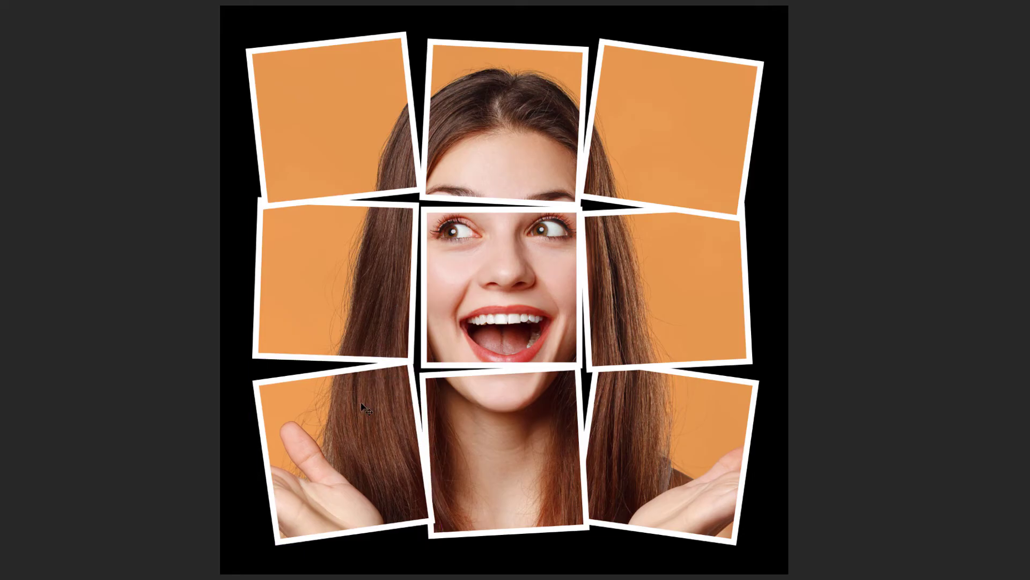
pyautogui.click(702, 435)
pyautogui.hotkey('ctrl', 't')
pyautogui.moveTo(765, 355); pyautogui.dragTo(769, 363)
pyautogui.press('Return')
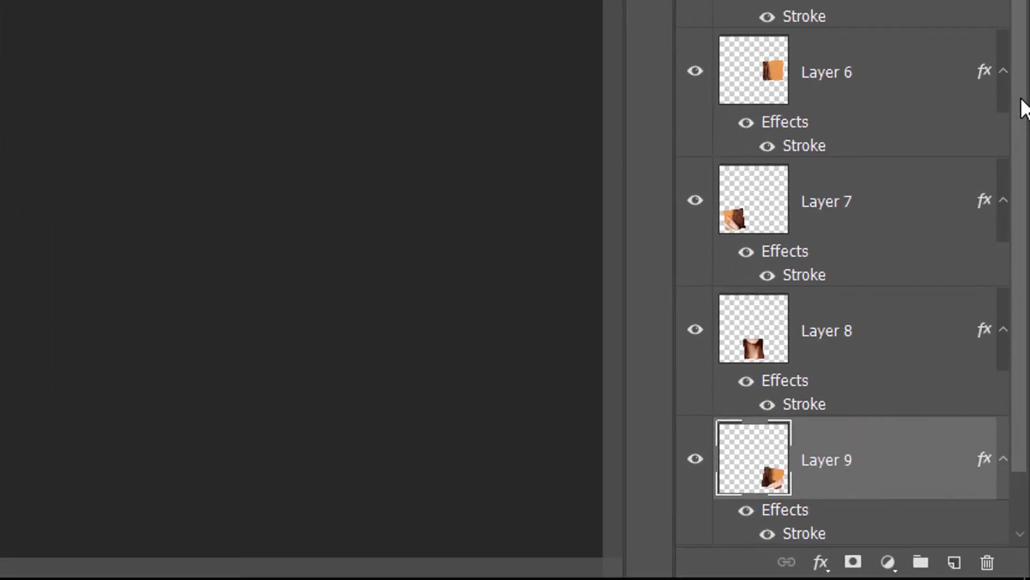
# Add a Solid Color fill layer directly above the Background layer
pyautogui.scroll(-1, 1022, 107)
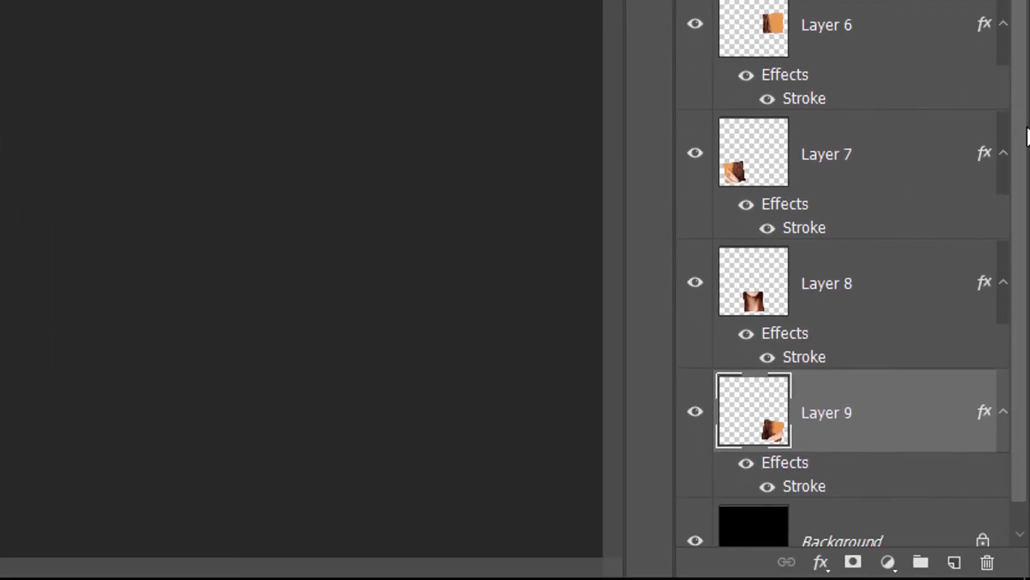
pyautogui.scroll(-1, 1027, 137)
pyautogui.click(912, 508)
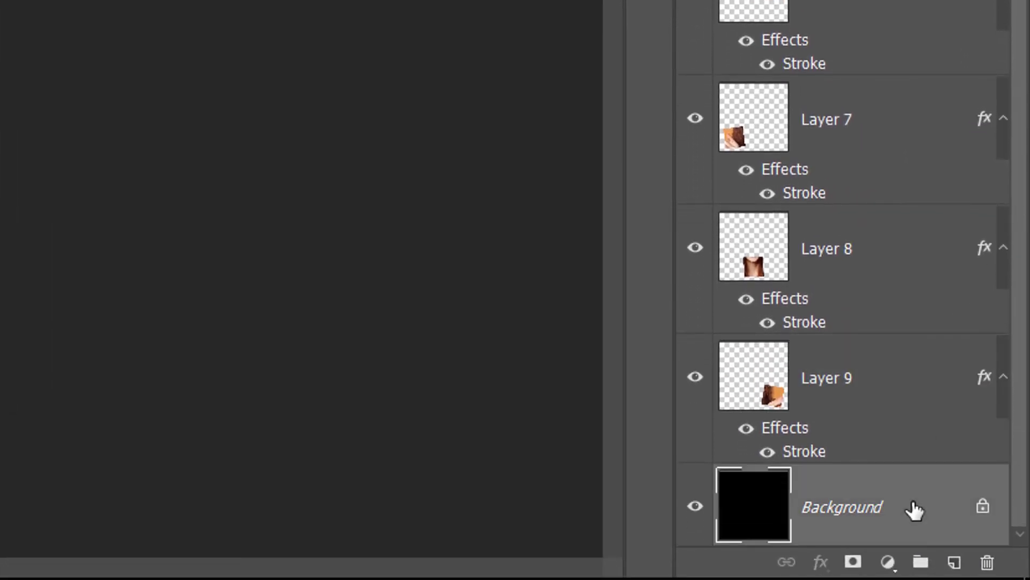
pyautogui.click(888, 562)
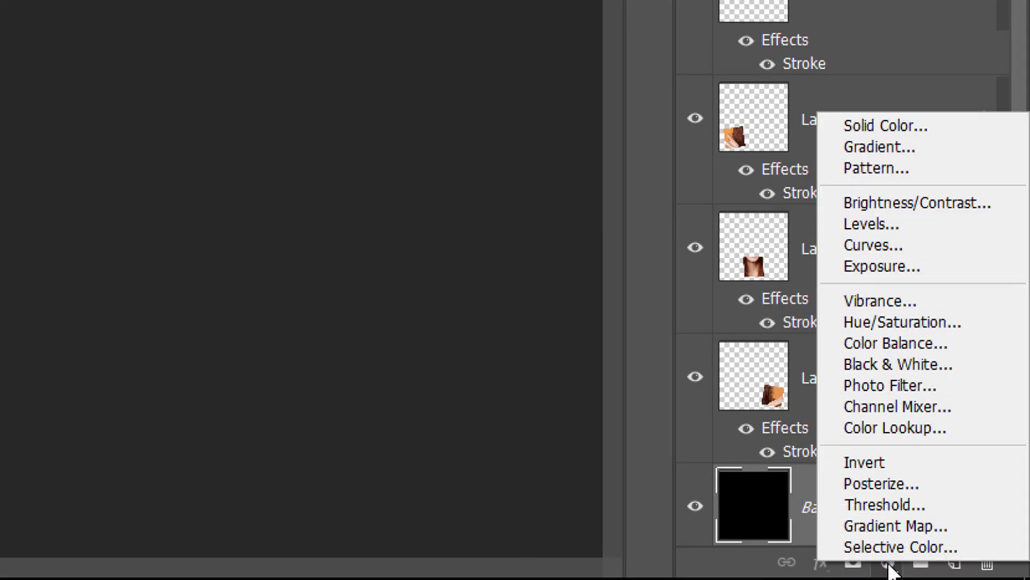
pyautogui.click(945, 125)
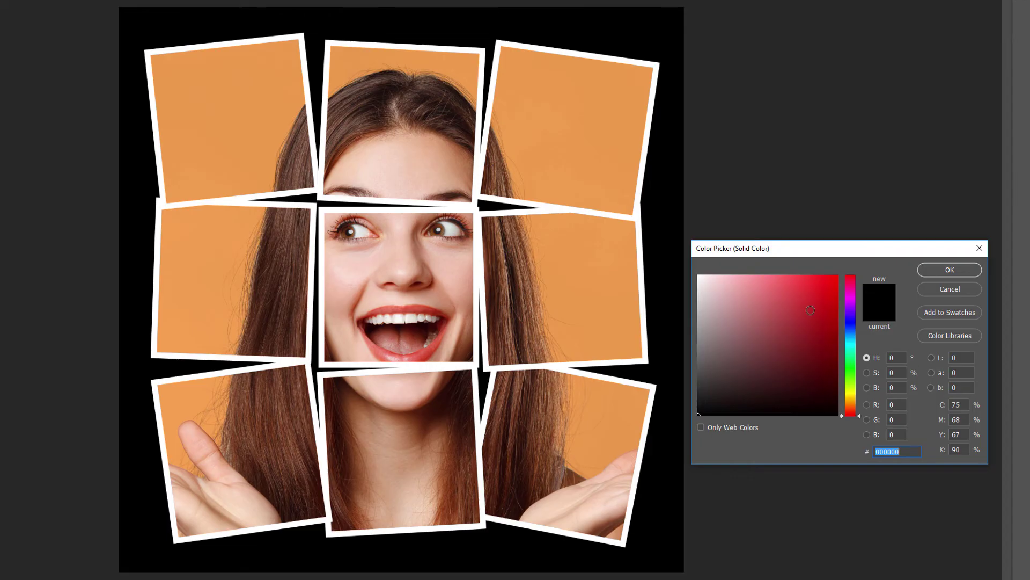
# Preview an orange and a brown sampled from the photo, and set the fill color to the skin tone d39073 sampled from the cheek
pyautogui.click(588, 152)
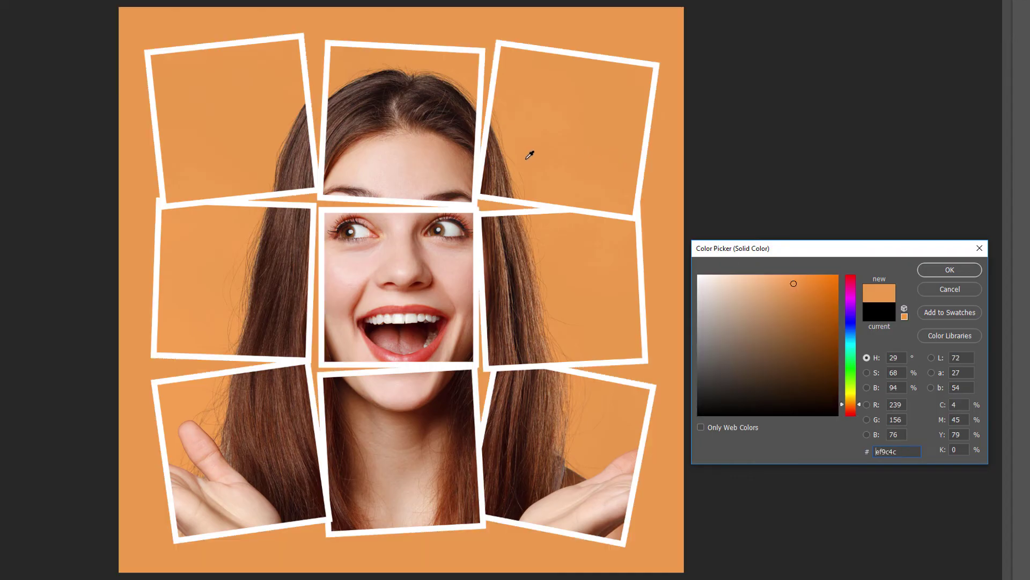
pyautogui.click(407, 165)
pyautogui.click(498, 175)
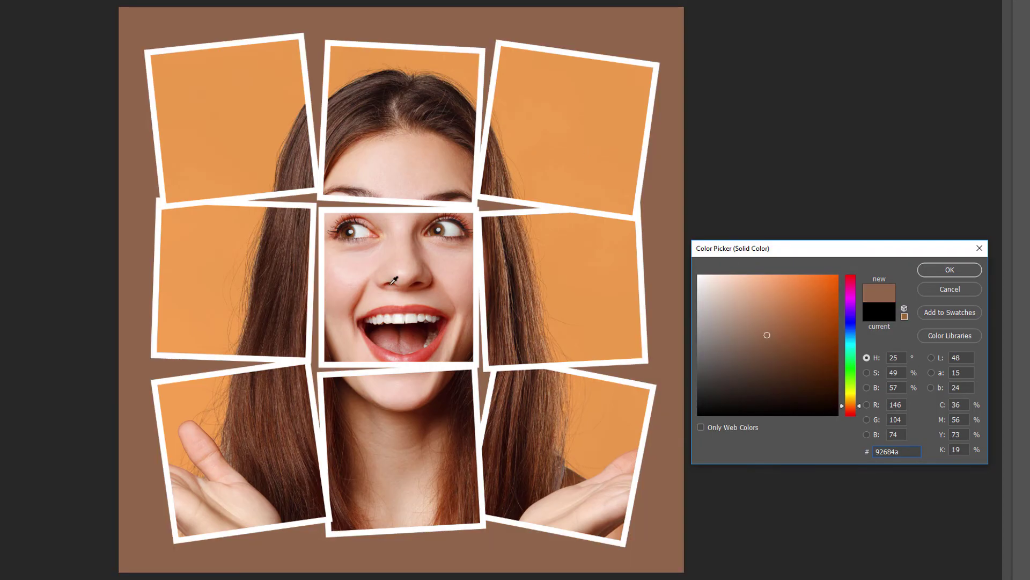
pyautogui.click(357, 297)
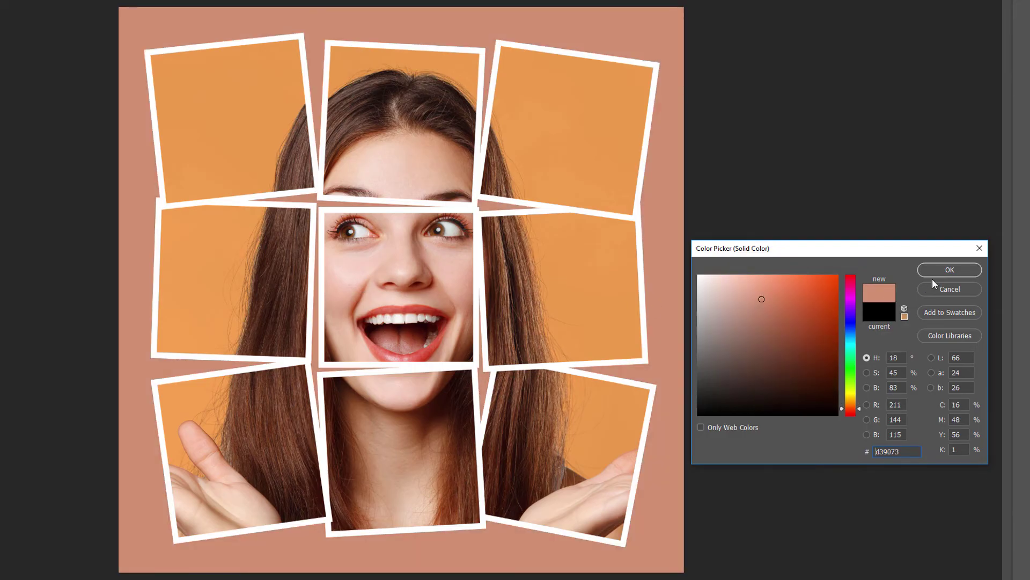
pyautogui.click(968, 270)
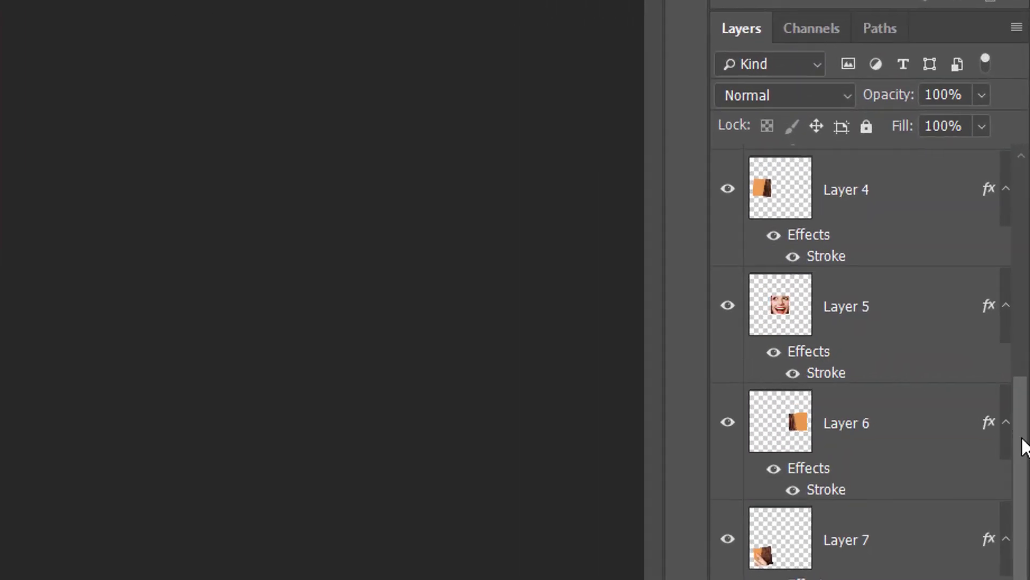
# Group Layer 1 through Layer 9, and expand and collapse the group to check its contents
pyautogui.scroll(3, 1027, 397)
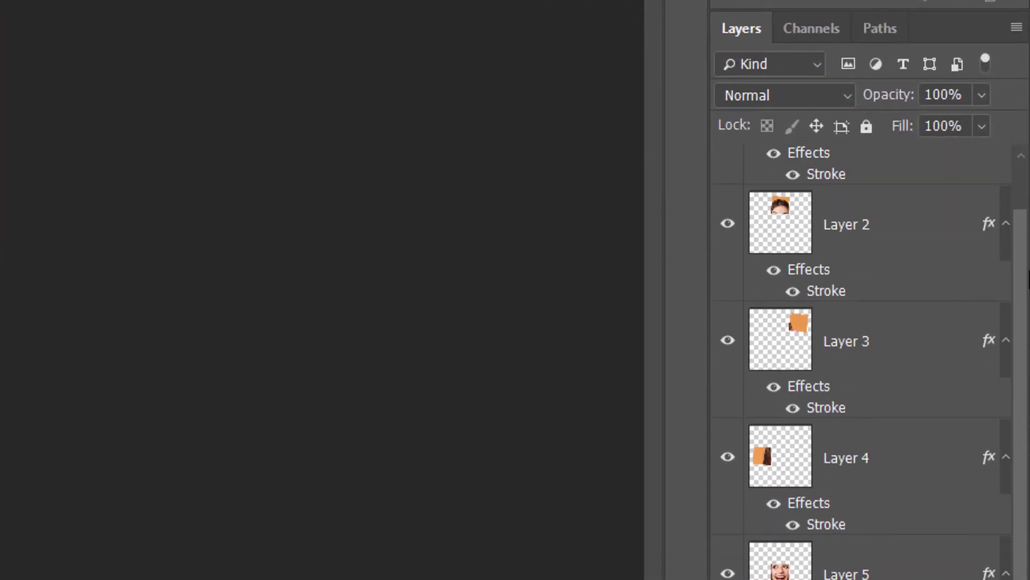
pyautogui.scroll(2, 1021, 202)
pyautogui.click(909, 177)
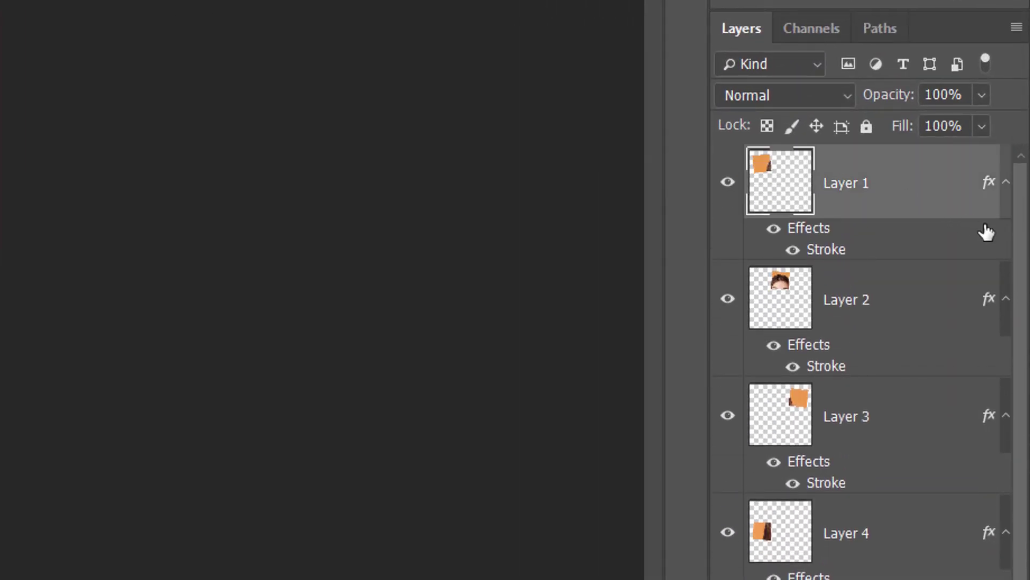
pyautogui.scroll(-10, 1023, 239)
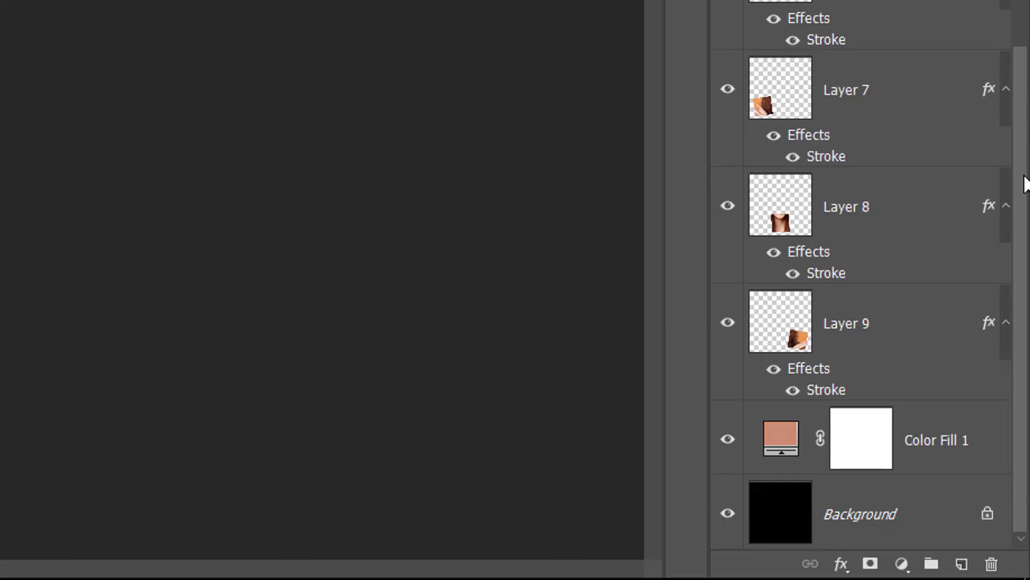
pyautogui.keyDown('shift'); pyautogui.click(917, 322); pyautogui.keyUp('shift')
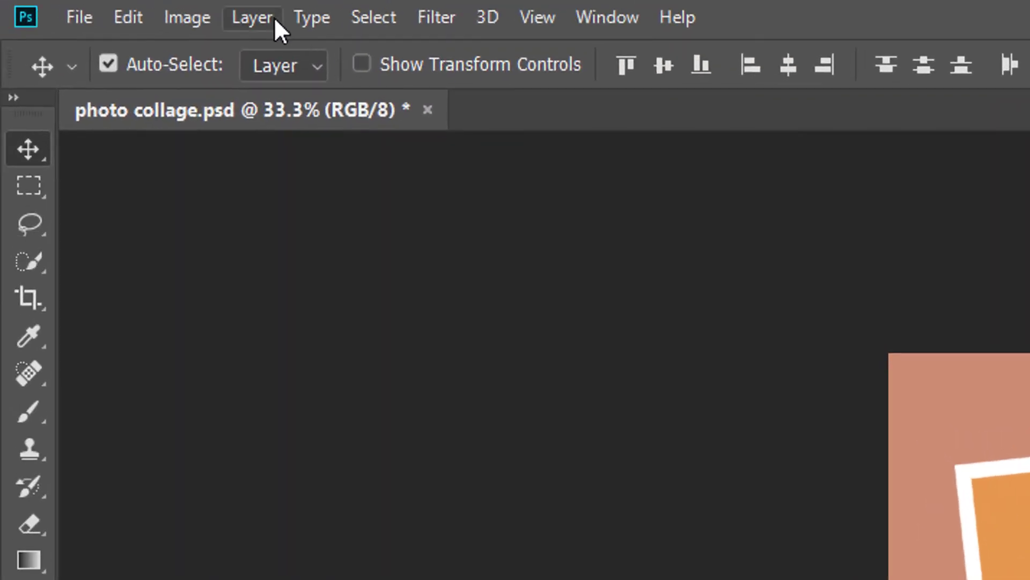
pyautogui.click(274, 17)
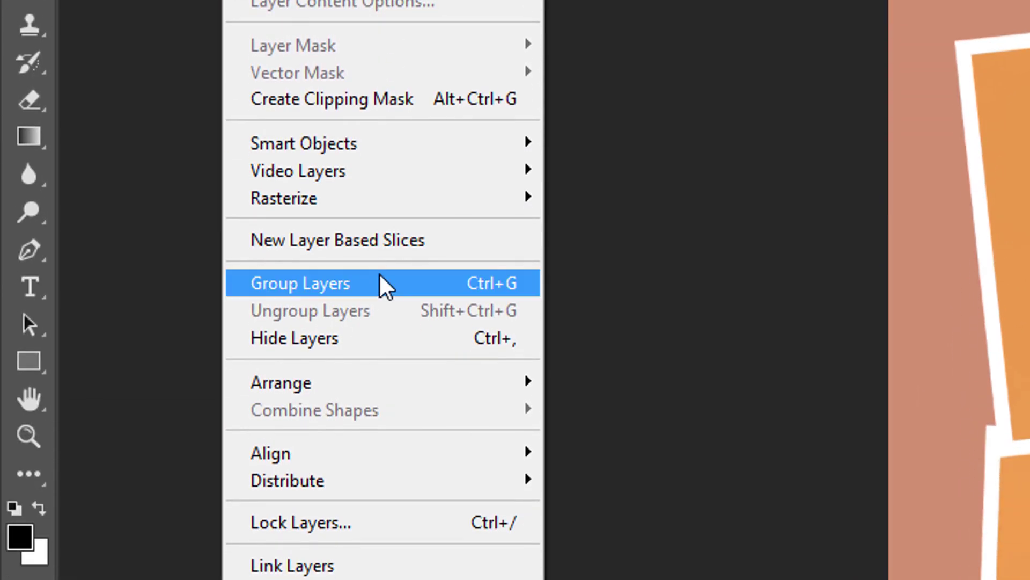
pyautogui.click(379, 282)
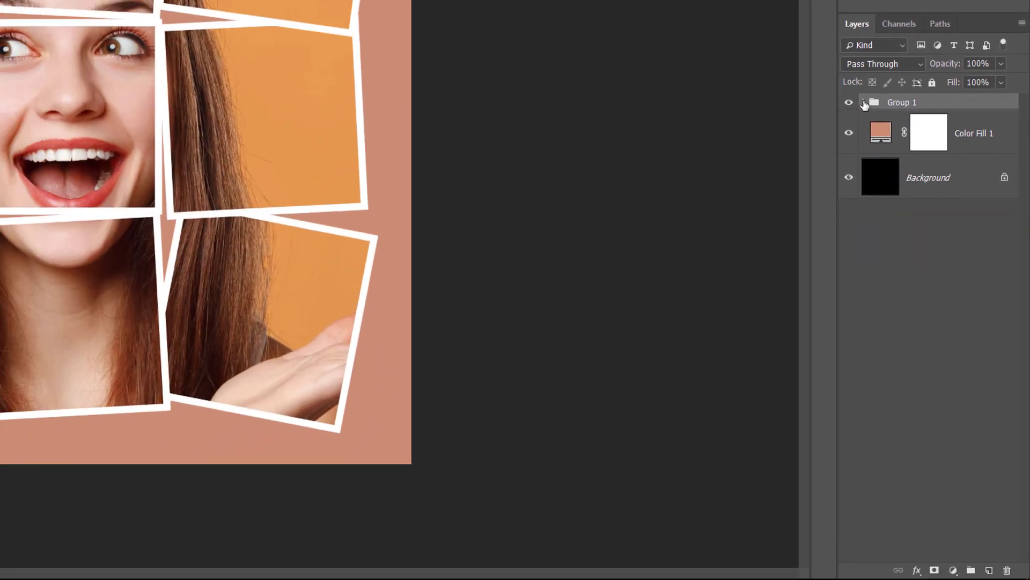
pyautogui.click(863, 102)
pyautogui.click(864, 103)
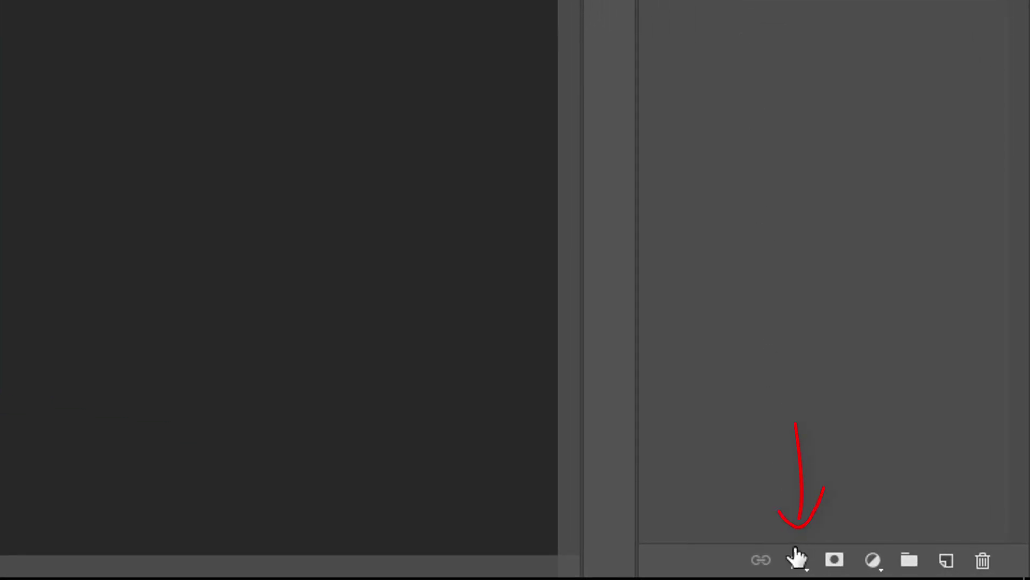
# Add a Drop Shadow to the group of squares with a 144° angle, 39 px distance, 32 px size and 30% opacity
pyautogui.click(797, 559)
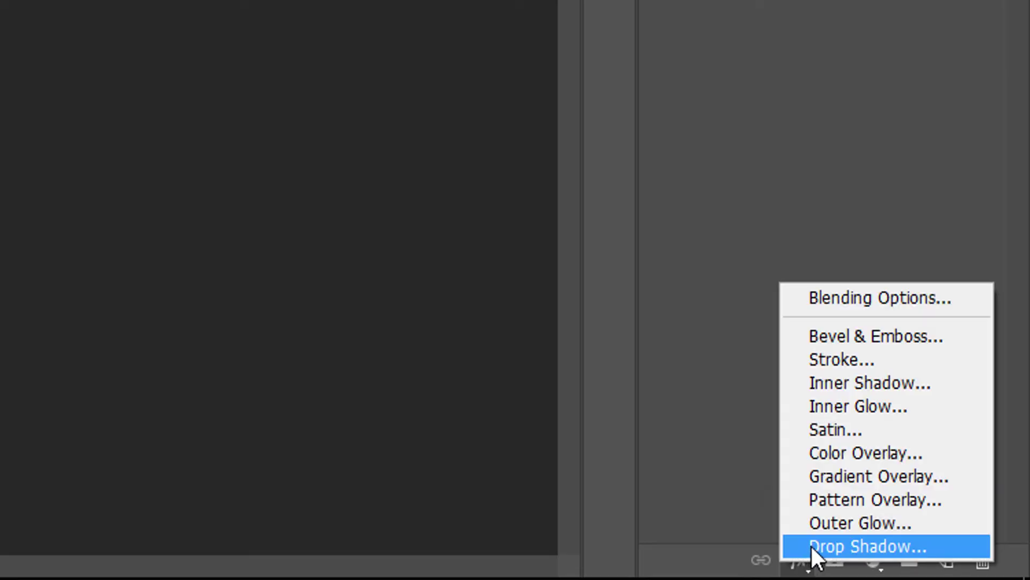
pyautogui.click(868, 546)
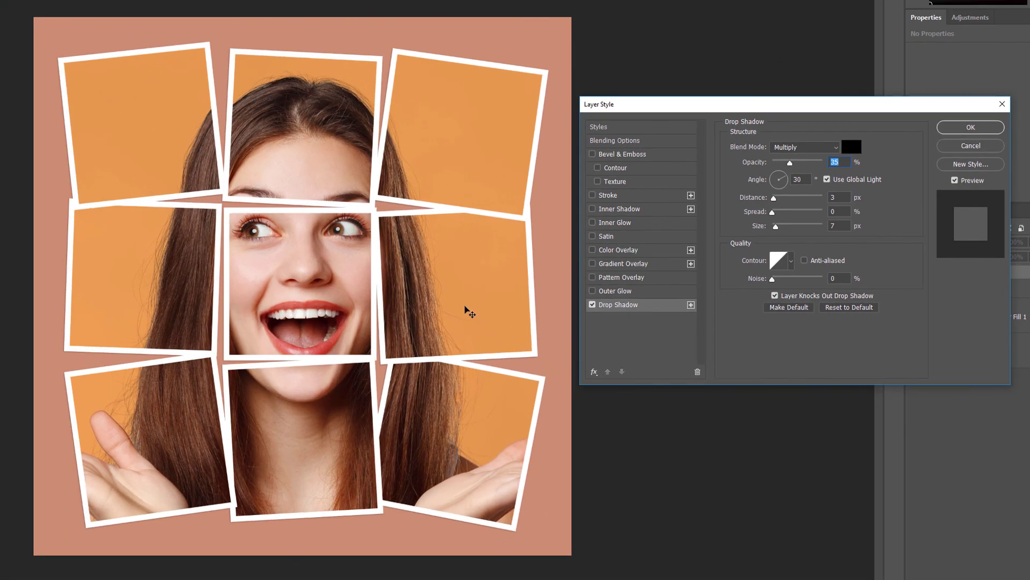
pyautogui.moveTo(466, 311)
pyautogui.mouseDown()
pyautogui.moveTo(442, 320)
pyautogui.moveTo(450, 335)
pyautogui.moveTo(483, 328)
pyautogui.moveTo(488, 295)
pyautogui.moveTo(413, 289)
pyautogui.moveTo(444, 342)
pyautogui.moveTo(476, 346)
pyautogui.moveTo(471, 313)
pyautogui.mouseUp()
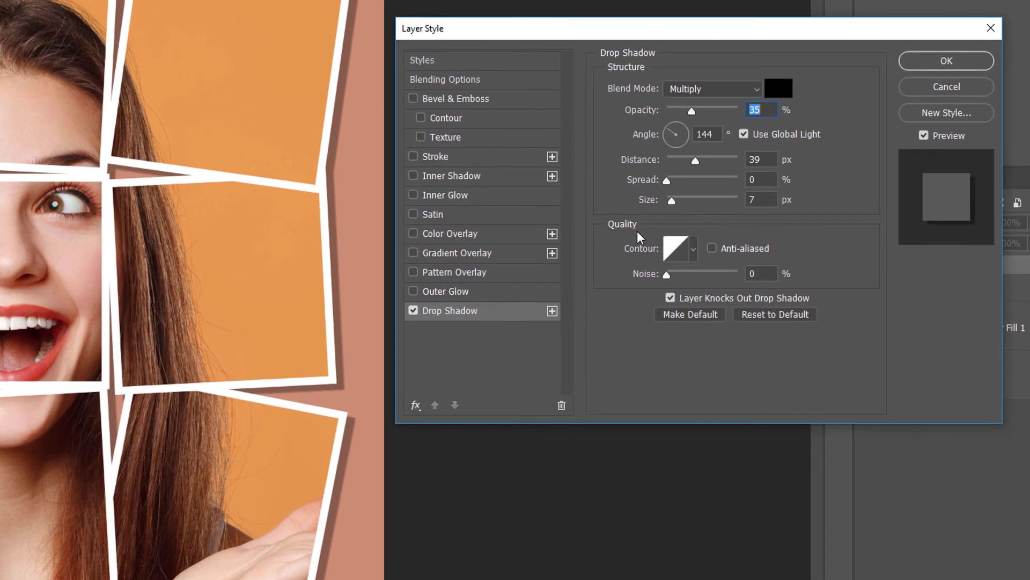
pyautogui.moveTo(671, 201); pyautogui.dragTo(681, 200)
pyautogui.moveTo(685, 200); pyautogui.dragTo(680, 201)
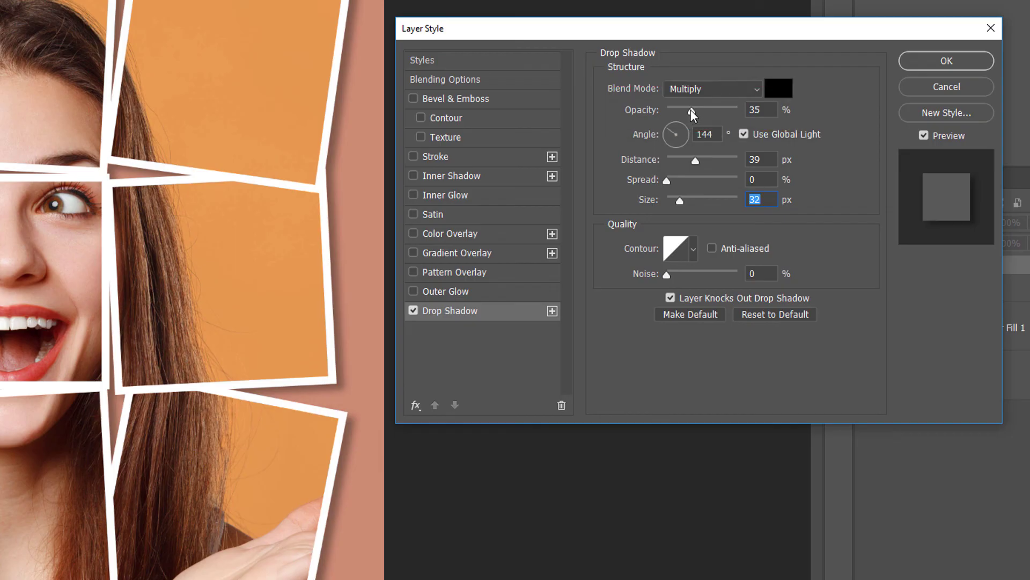
pyautogui.moveTo(691, 110); pyautogui.dragTo(688, 111)
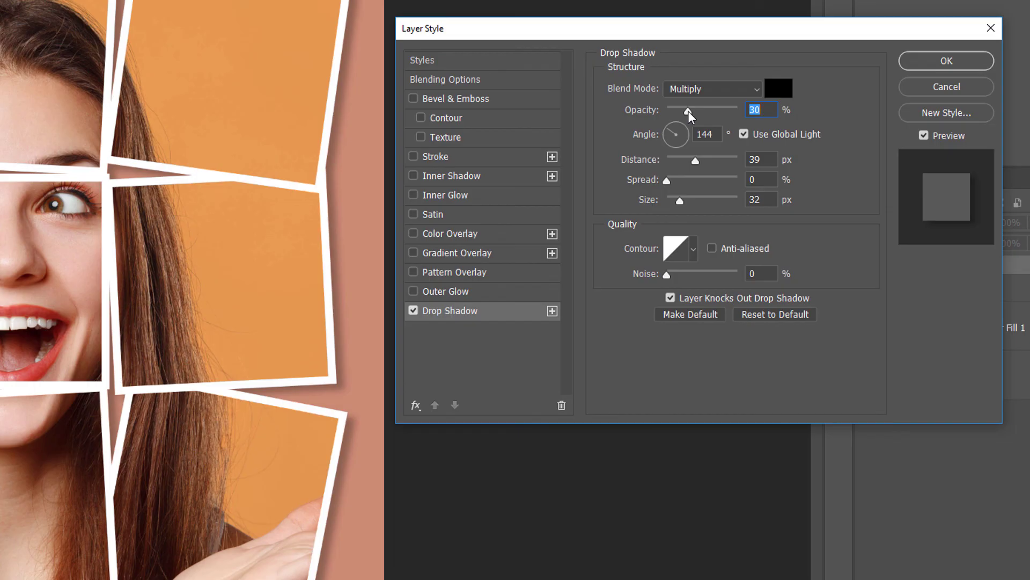